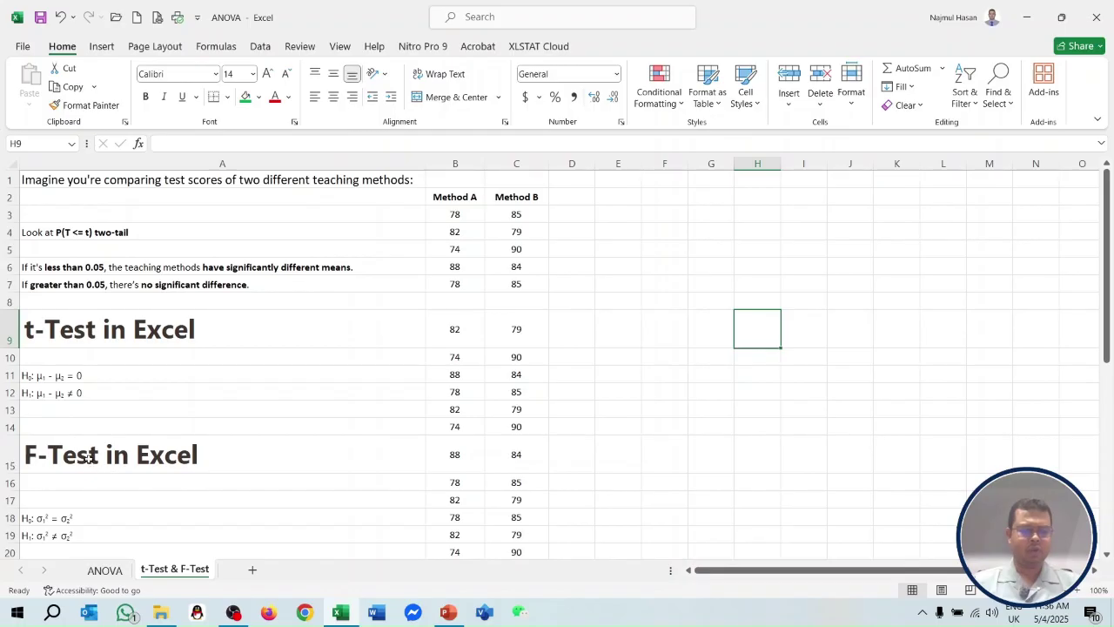
Examine the teaching-methods scenario in A1 and the Method A and Method B score columns.
left_click(116, 181)
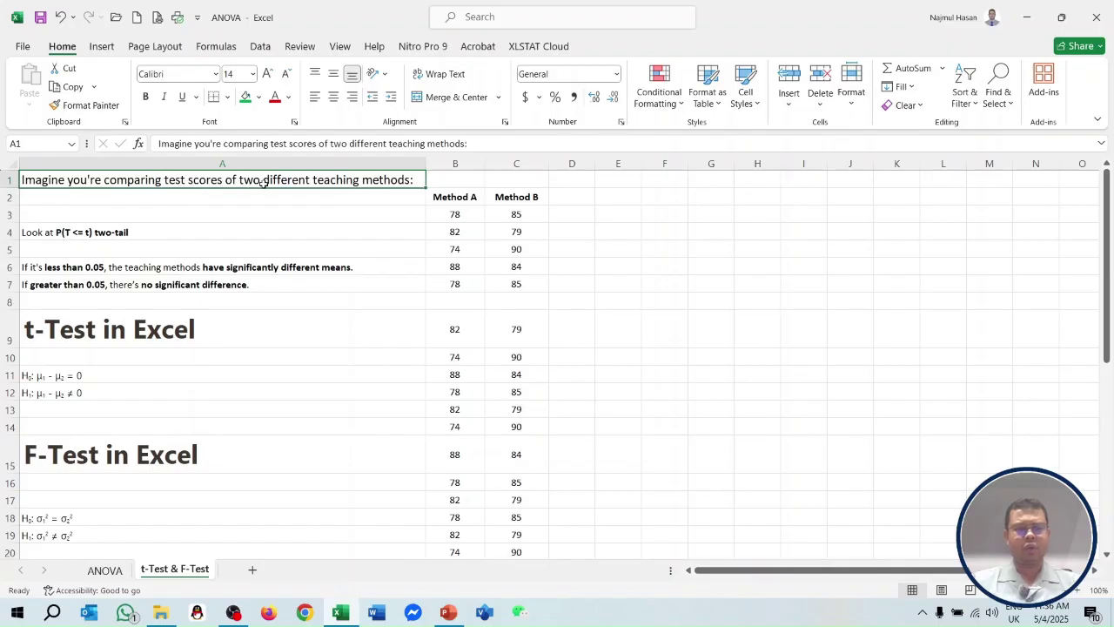
left_click(455, 165)
left_click(530, 167)
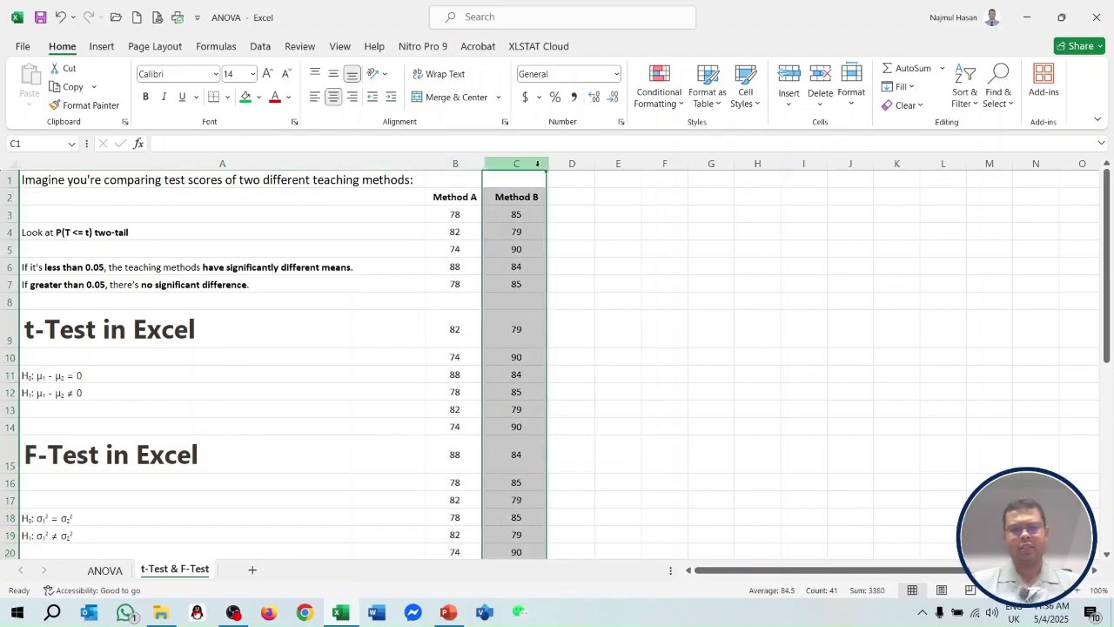
left_click(895, 384)
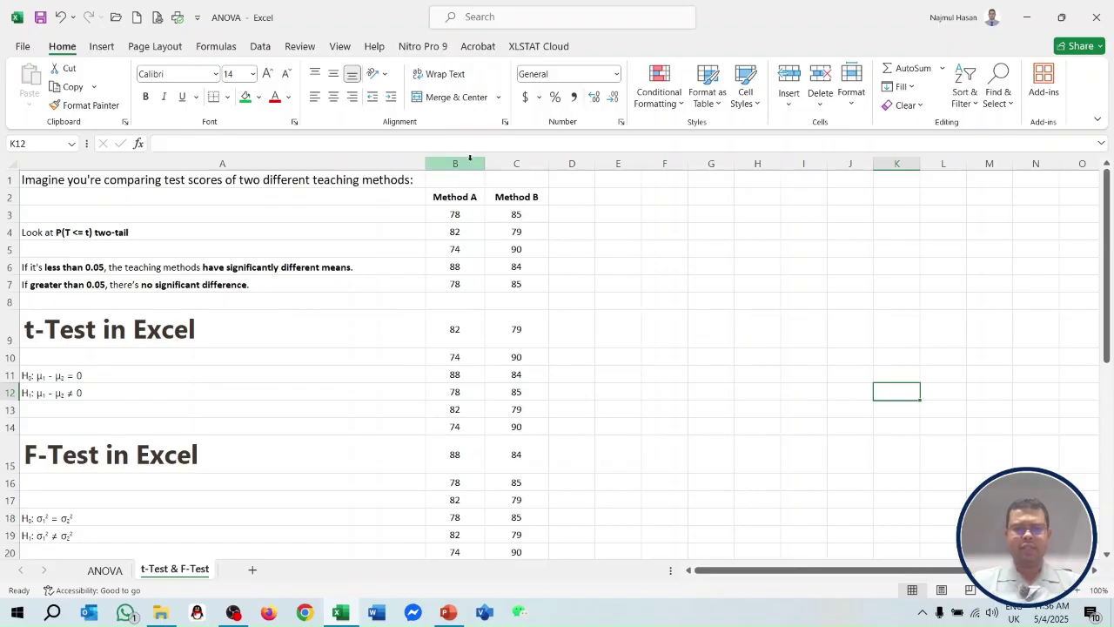
left_click_drag(470, 163, 517, 162)
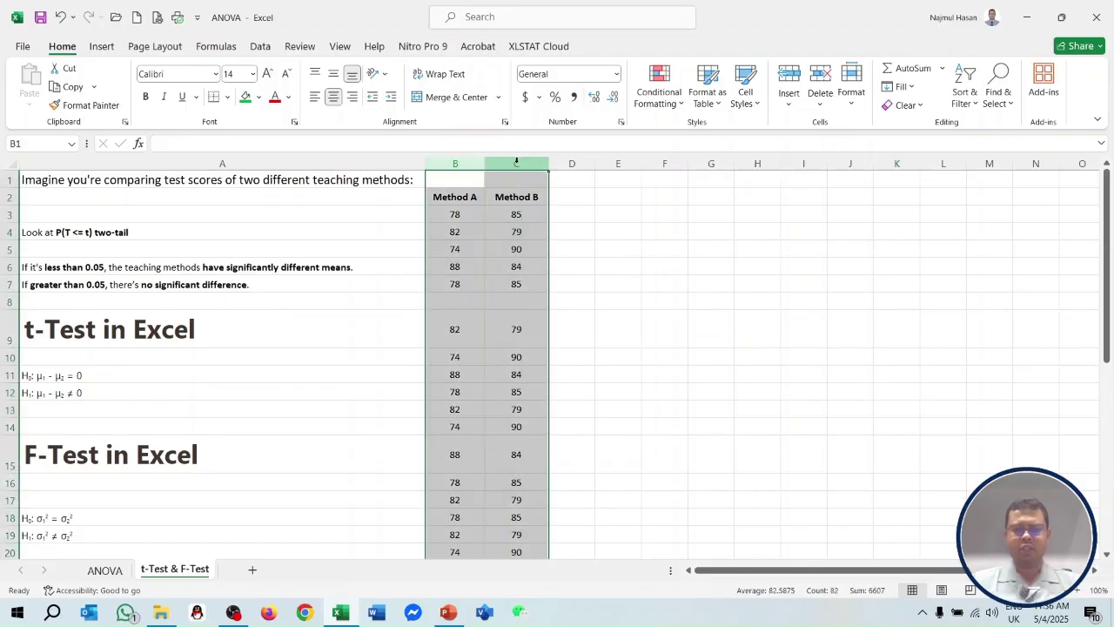
Examine the t-test null and alternative hypotheses in cells A11 and A12.
left_click(49, 377)
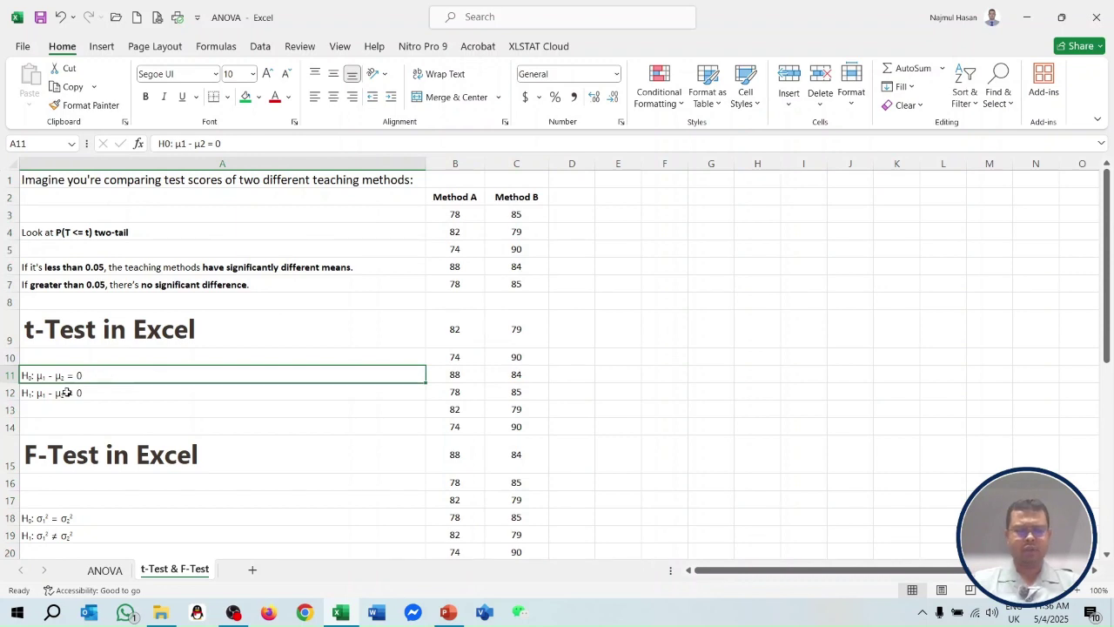
left_click(87, 395)
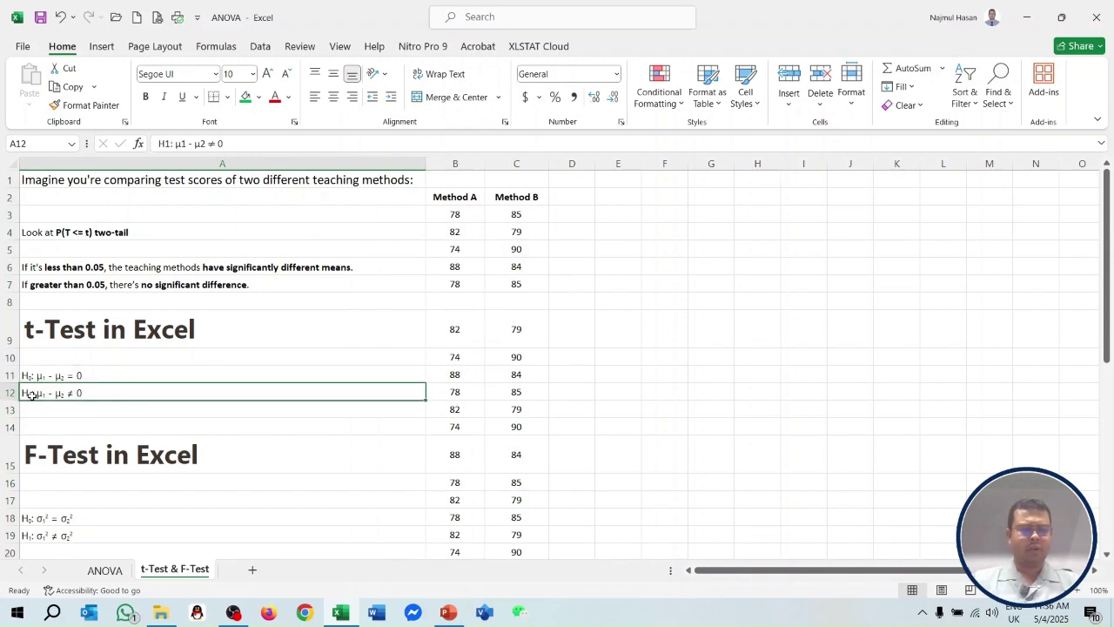
scroll(154, 403, "up", 4, "ctrl")
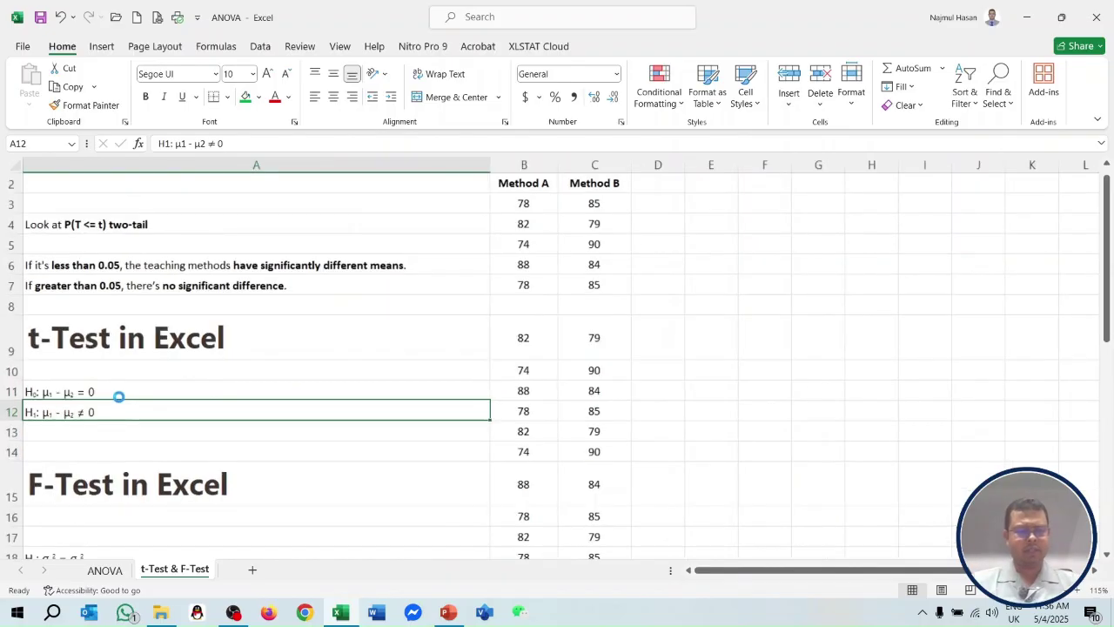
scroll(174, 421, "down", 1)
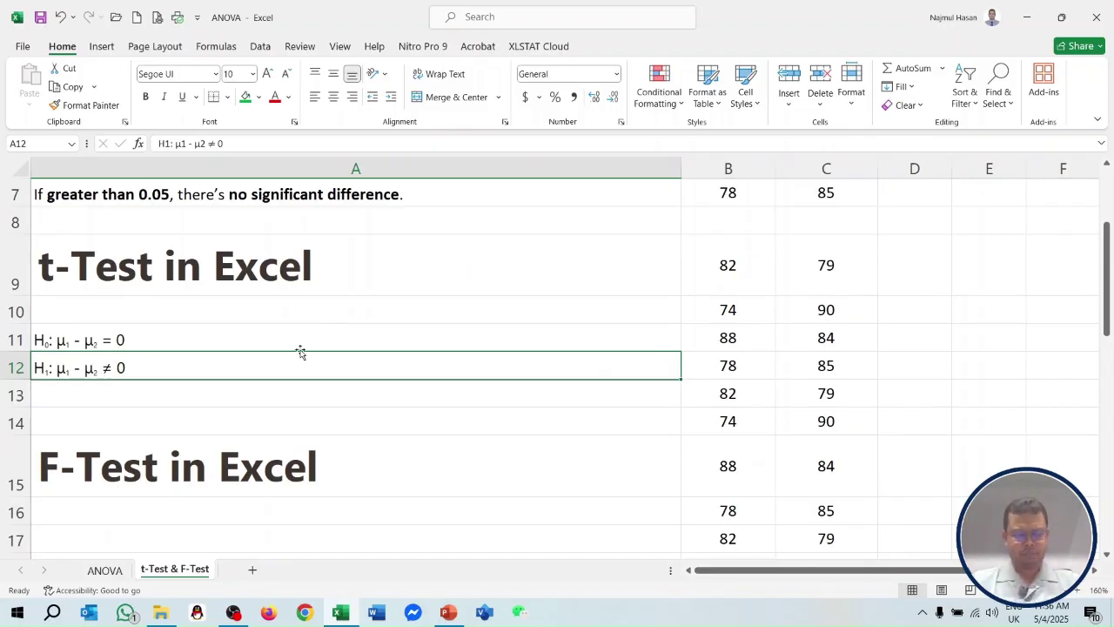
scroll(445, 357, "down", 2, "ctrl")
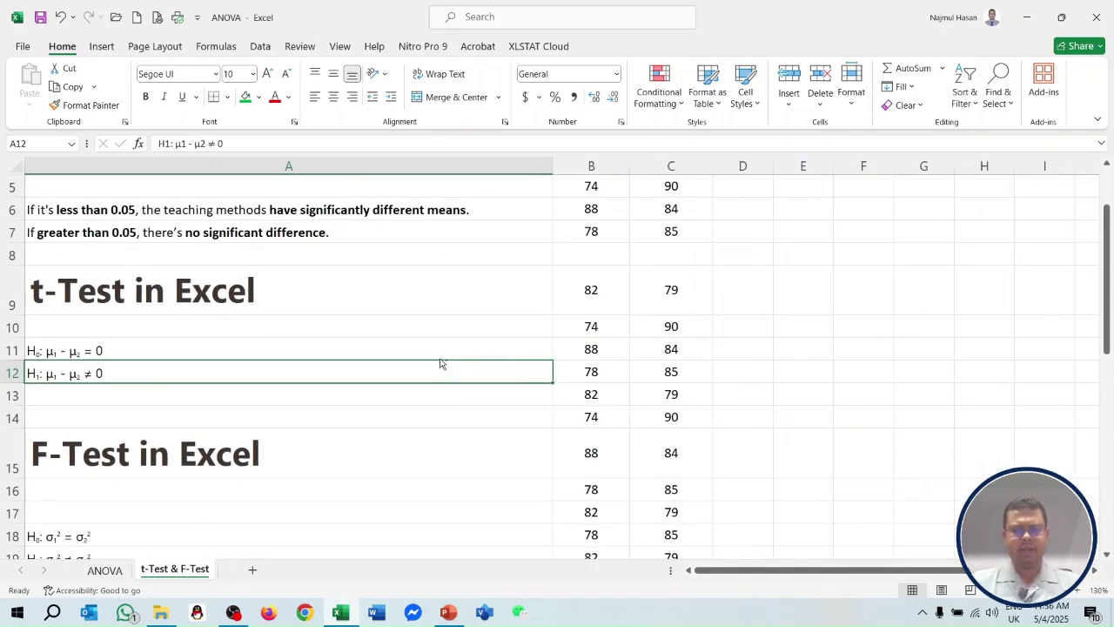
scroll(432, 360, "up", 2)
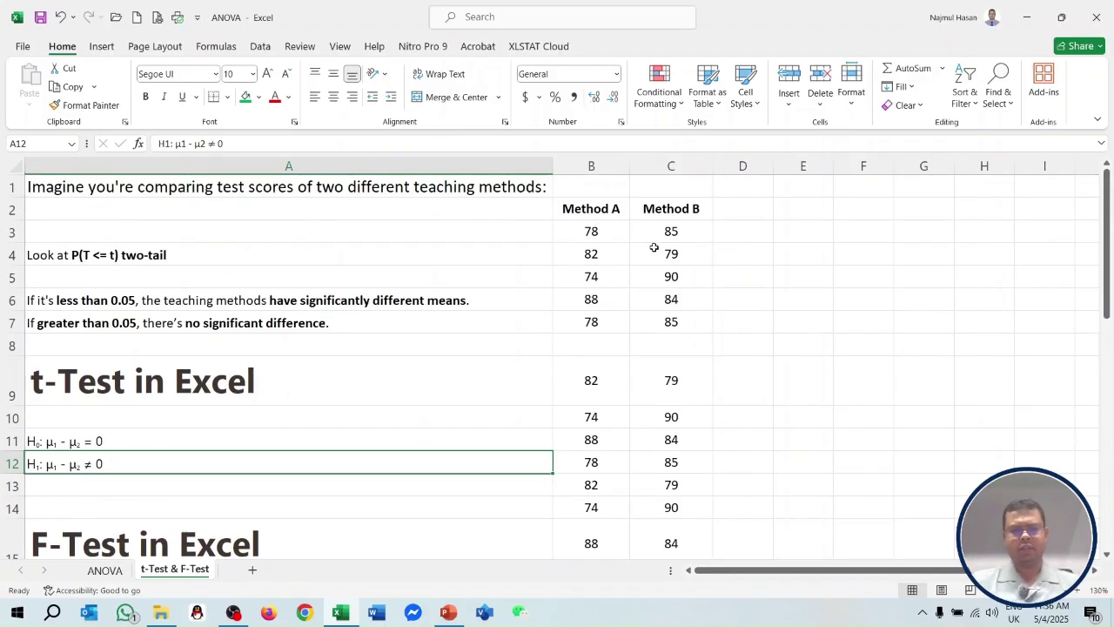
scroll(624, 265, "down", 1)
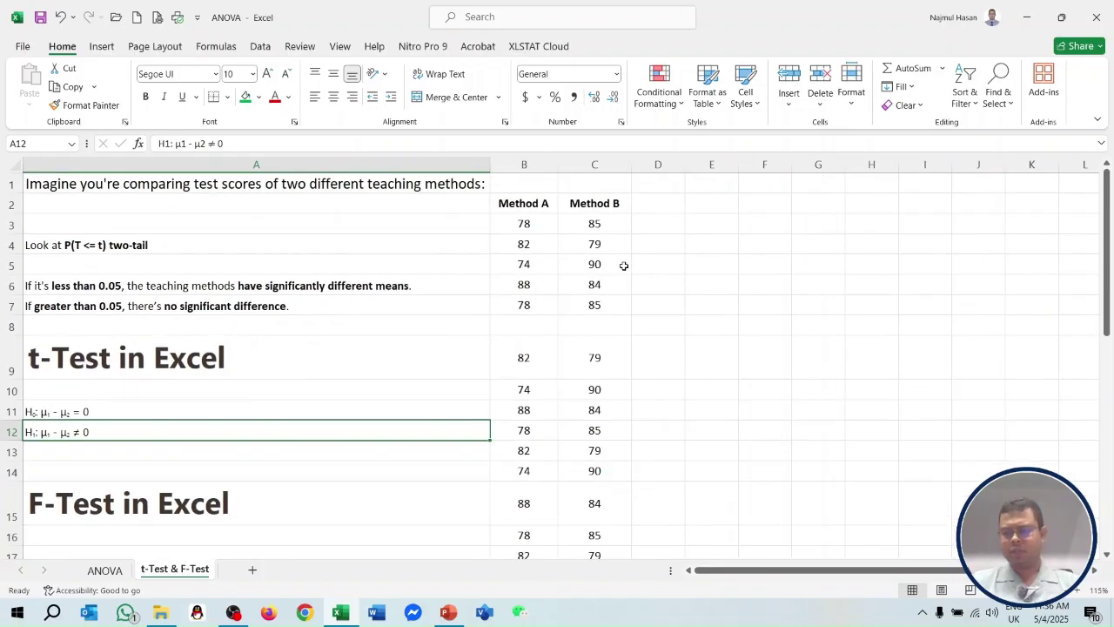
scroll(624, 265, "down", 1)
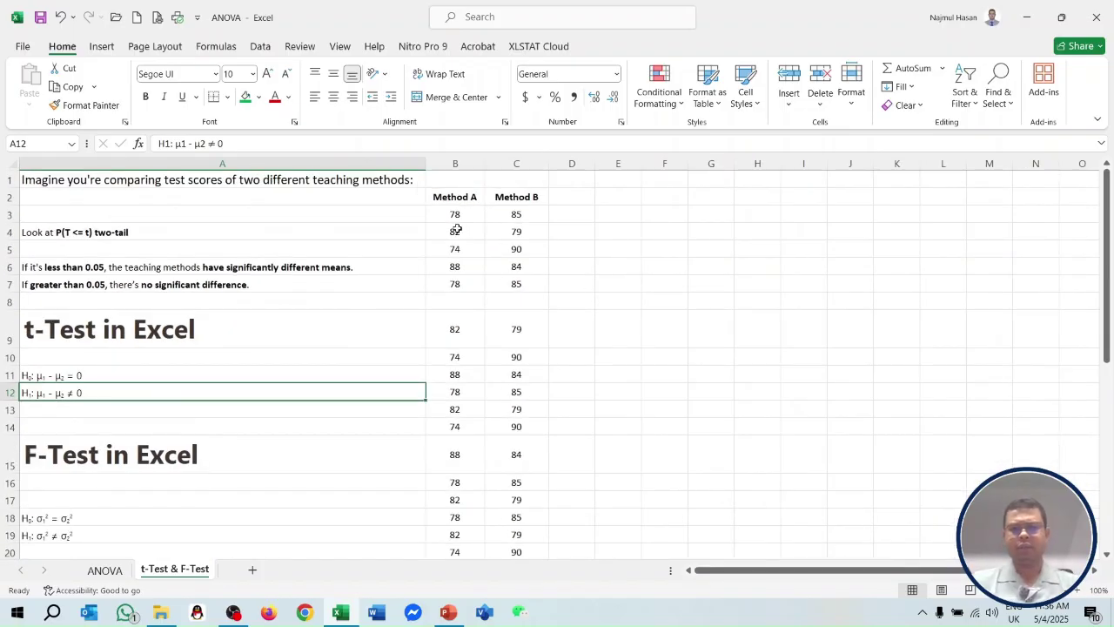
Start the t-Test: Two-Sample Assuming Unequal Variances analysis from the data analysis tools.
left_click(261, 46)
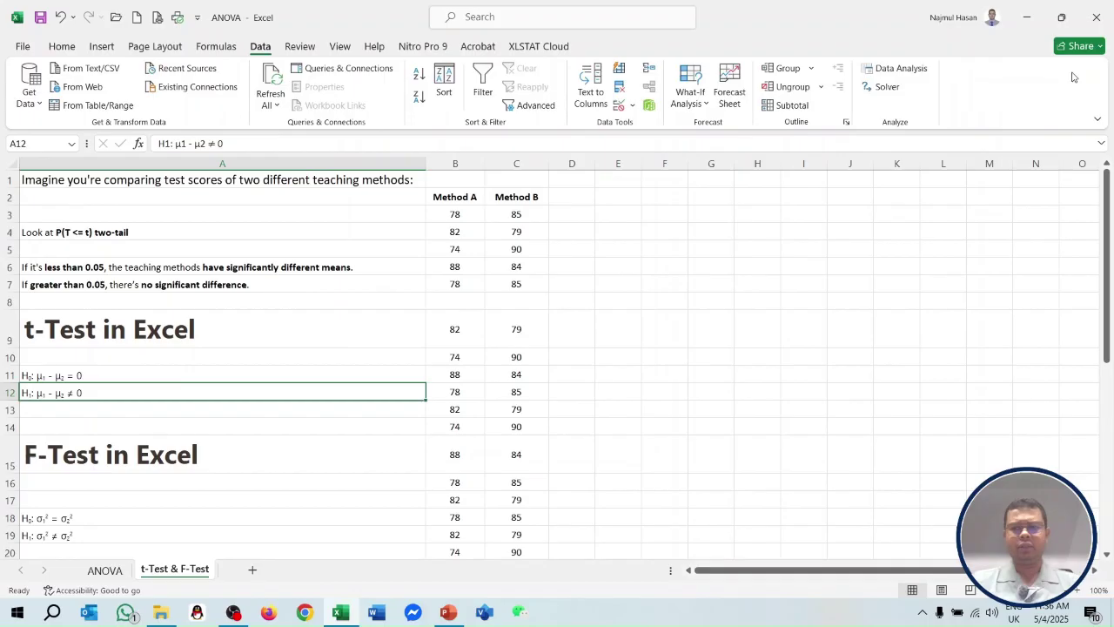
left_click(899, 73)
scroll(729, 352, "down", 2)
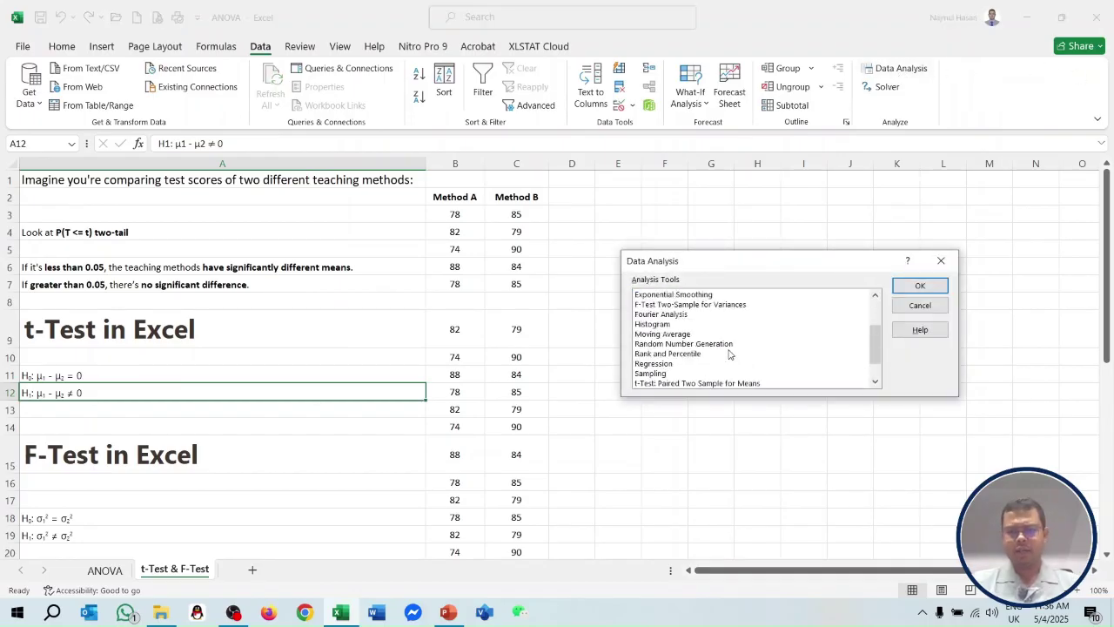
scroll(724, 353, "down", 1)
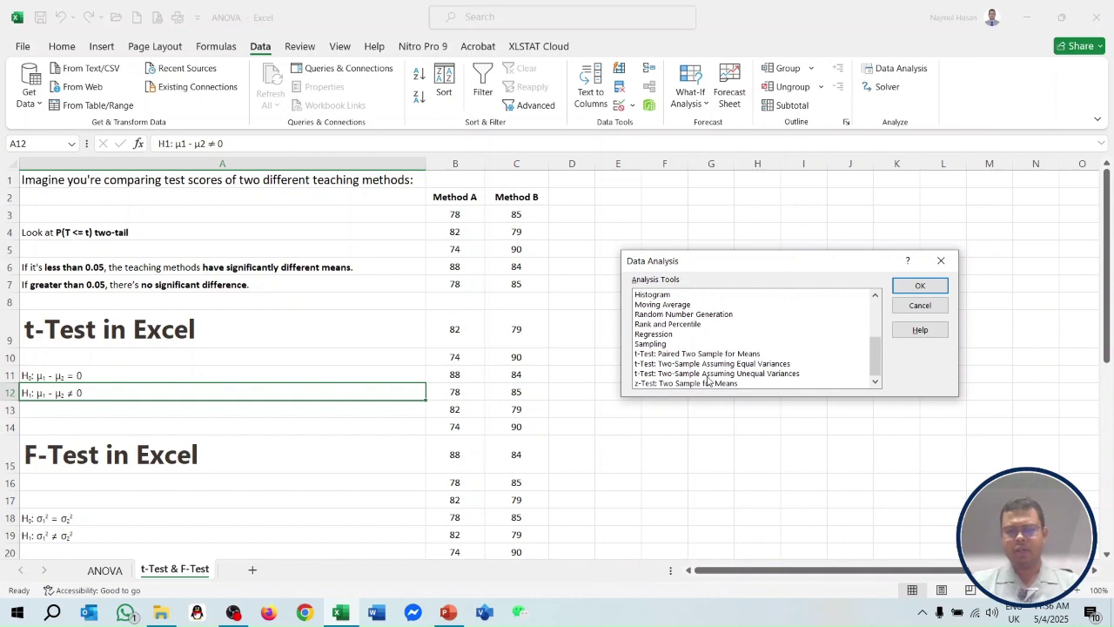
left_click(749, 376)
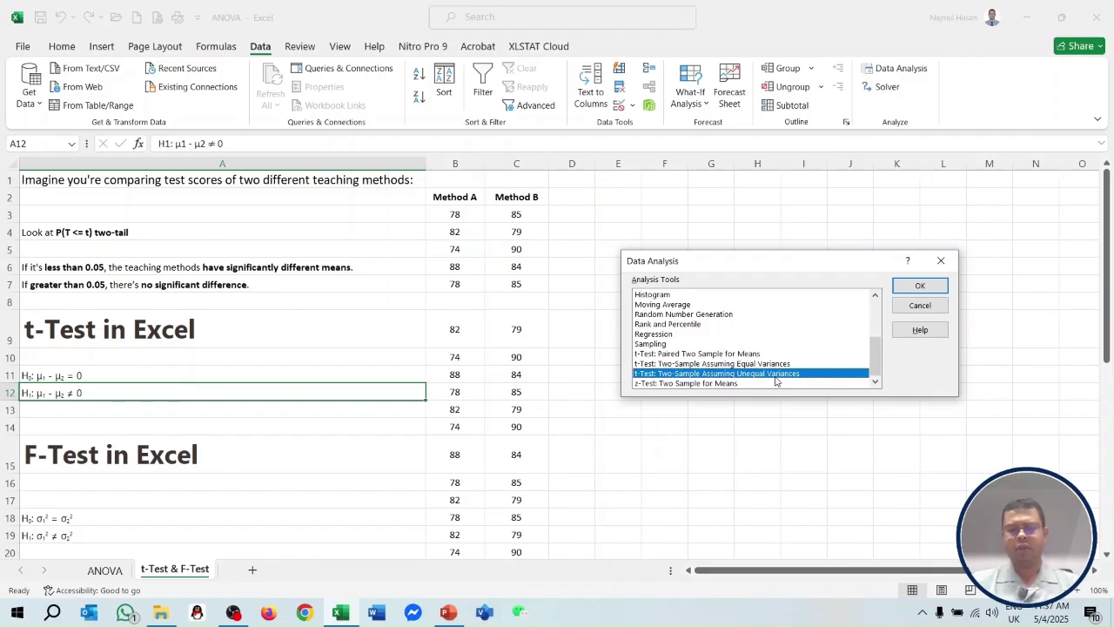
left_click(920, 285)
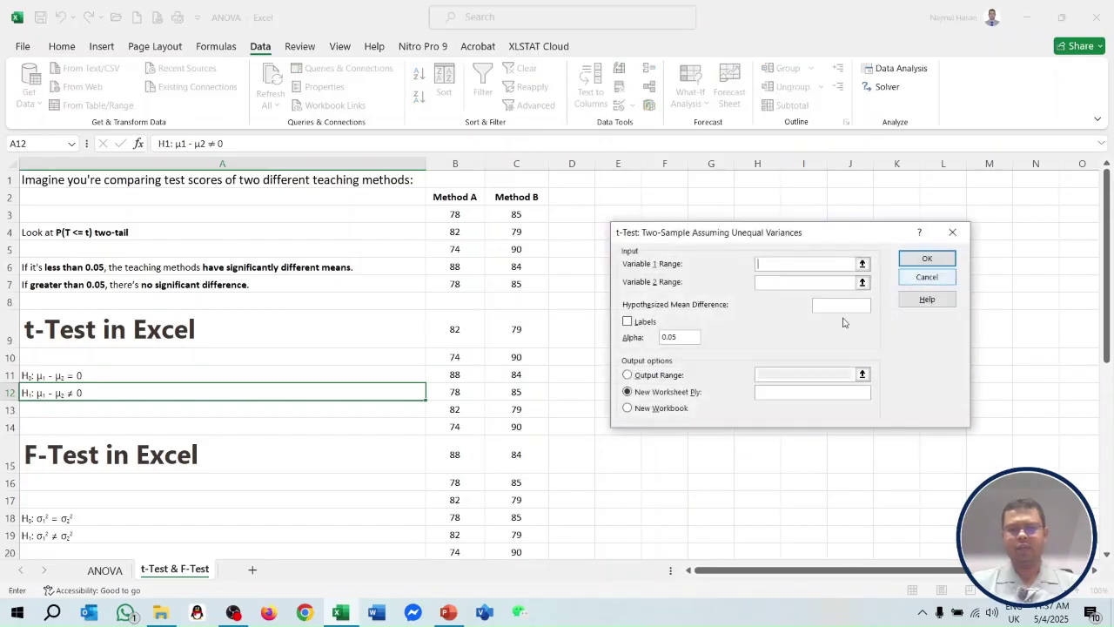
Set the t-test's Variable 1 range to the Method A column with its header, $B$2:$B$43.
left_click(459, 198)
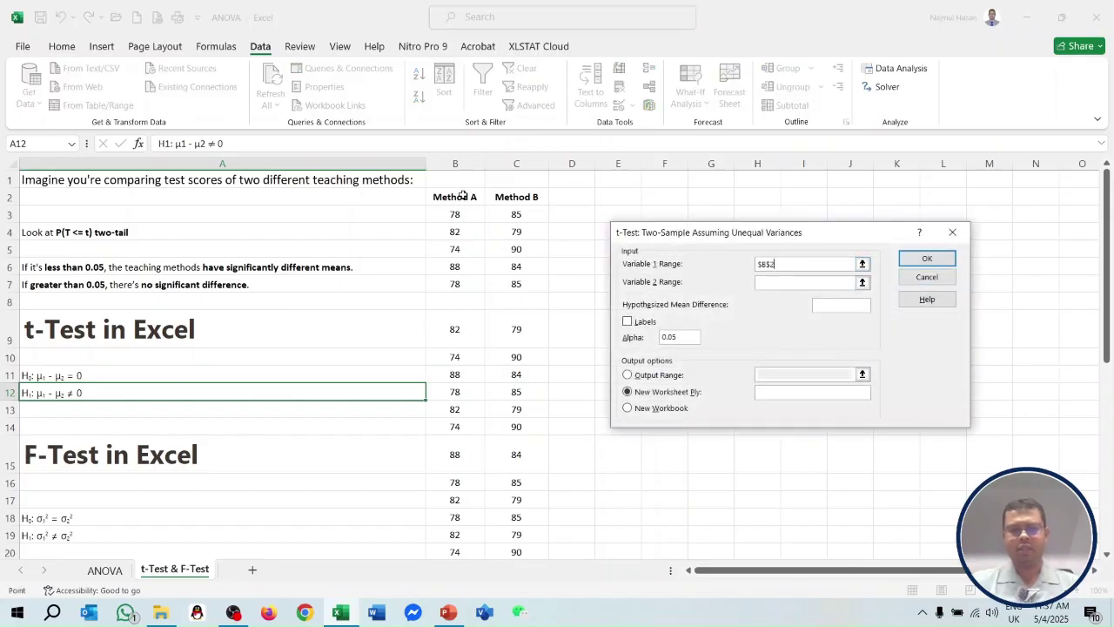
key("ctrl+shift+Down")
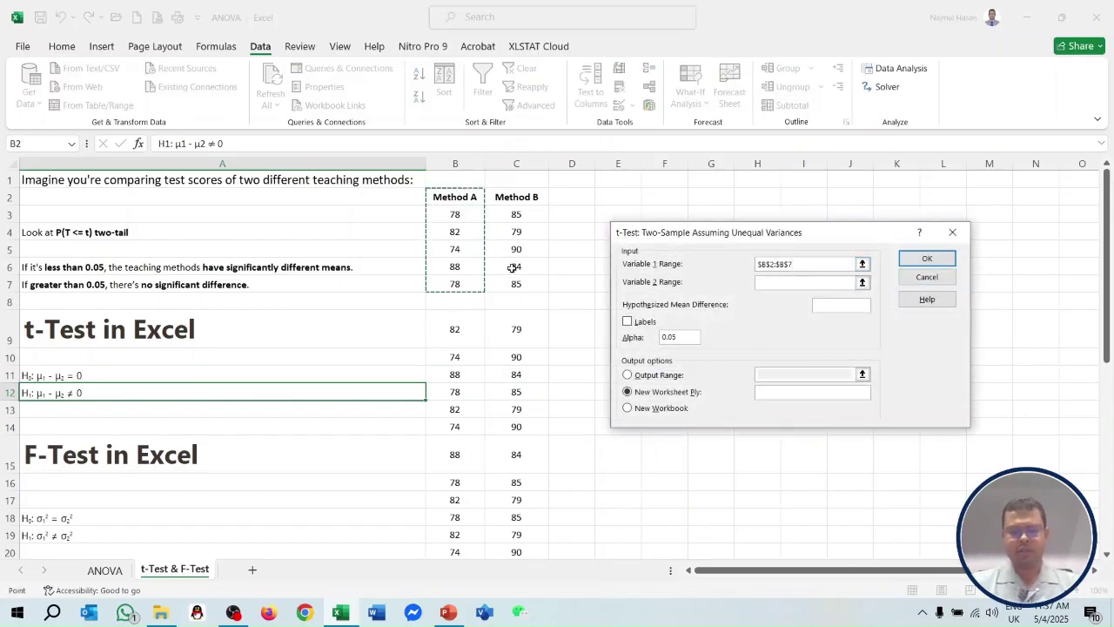
key("ctrl+shift+Down")
key("ctrl+shift+Down")
key("ctrl+shift+Down")
key("ctrl+shift+Up")
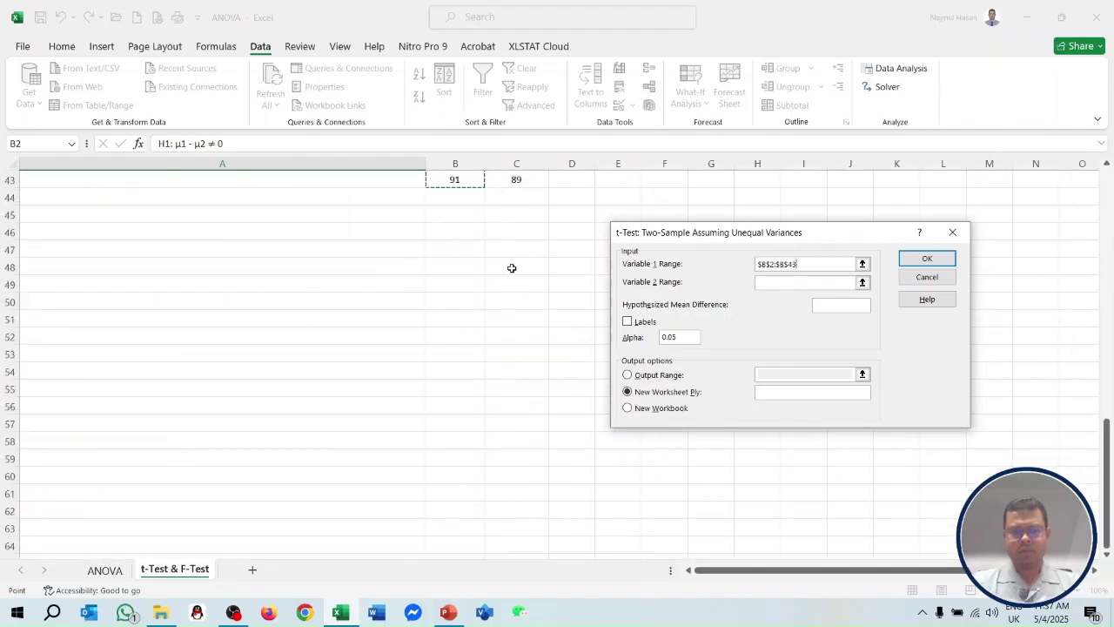
Set the t-test's Variable 2 range to the Method B column with its header, $C$2:$C$43.
scroll(701, 312, "up", 6)
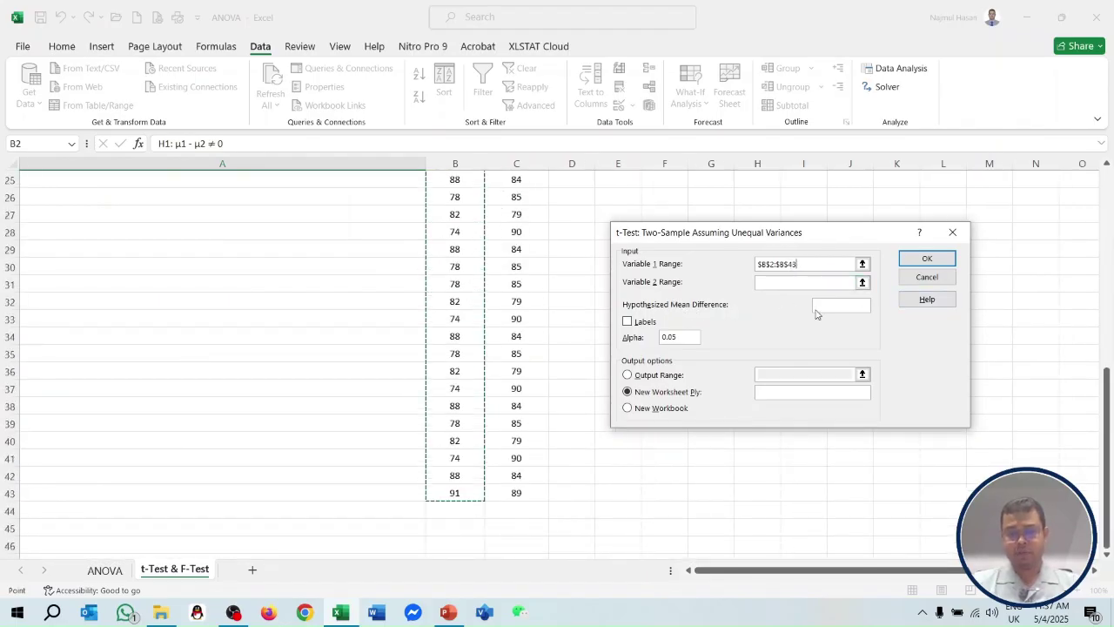
left_click(802, 284)
left_click(509, 497)
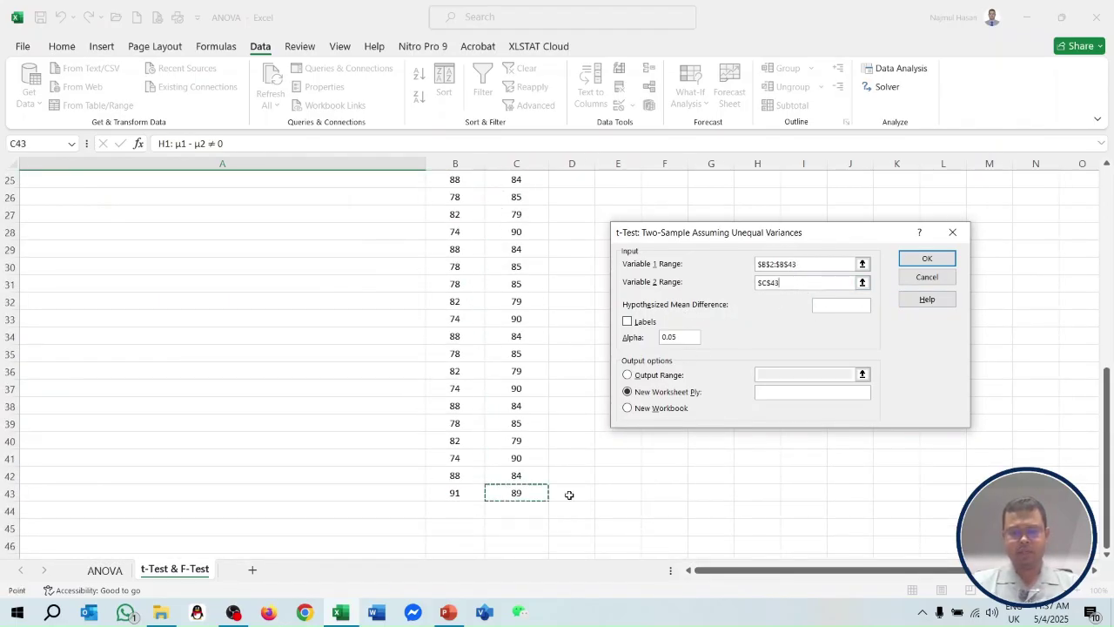
key("ctrl+shift+Up")
key("ctrl+shift+Up")
key("ctrl+shift+Up")
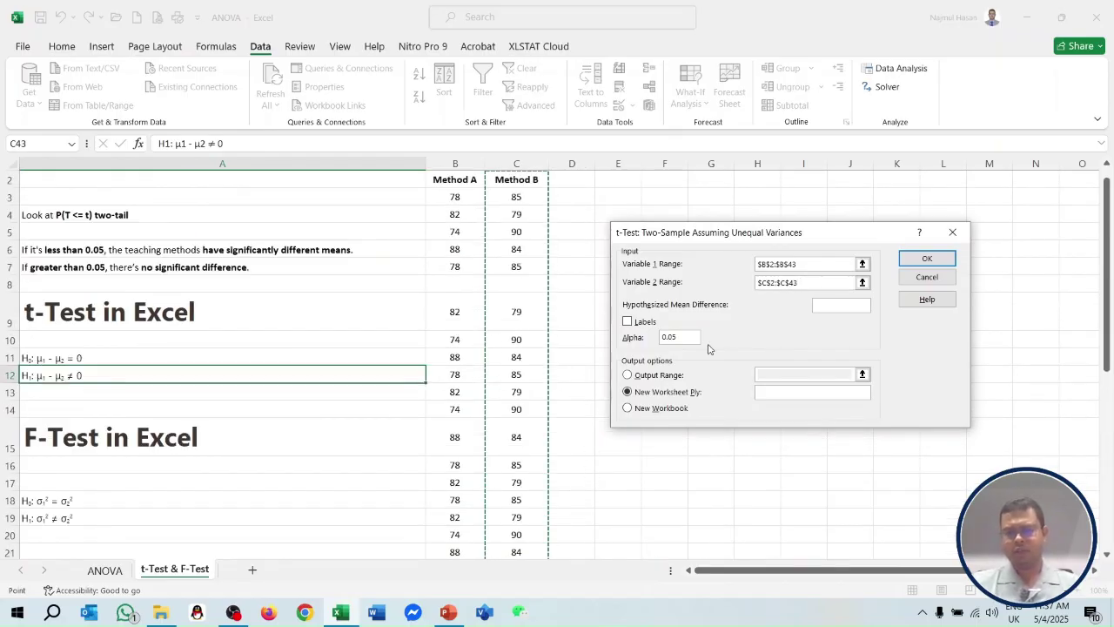
Enable labels, set the output range to $E$4 on the current sheet, and run the t-test.
left_click(628, 322)
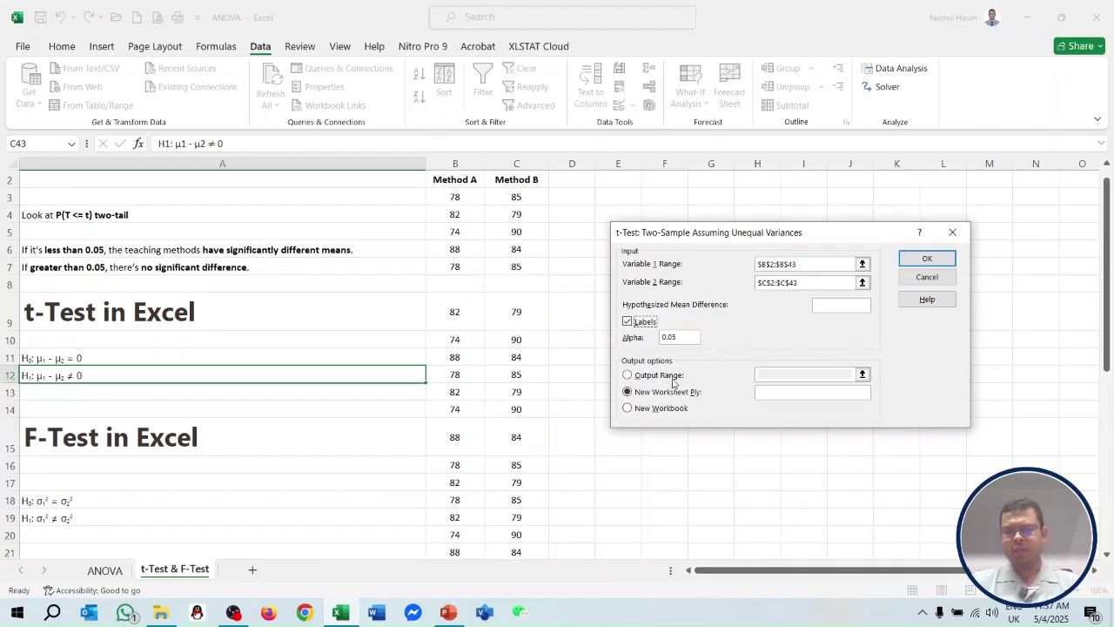
left_click(645, 380)
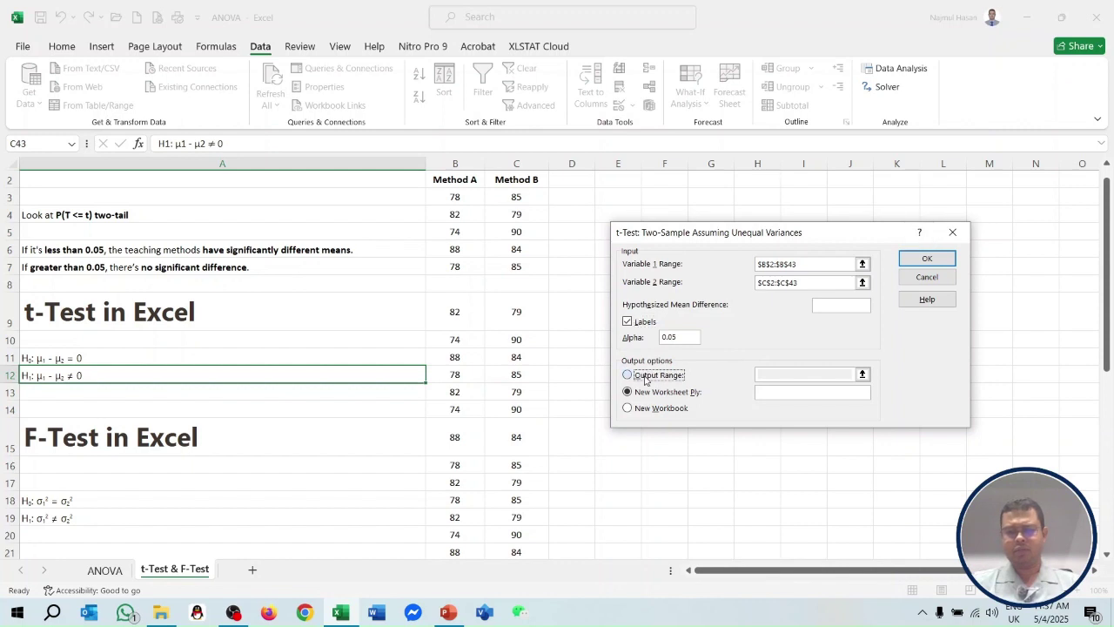
left_click_drag(828, 233, 915, 209)
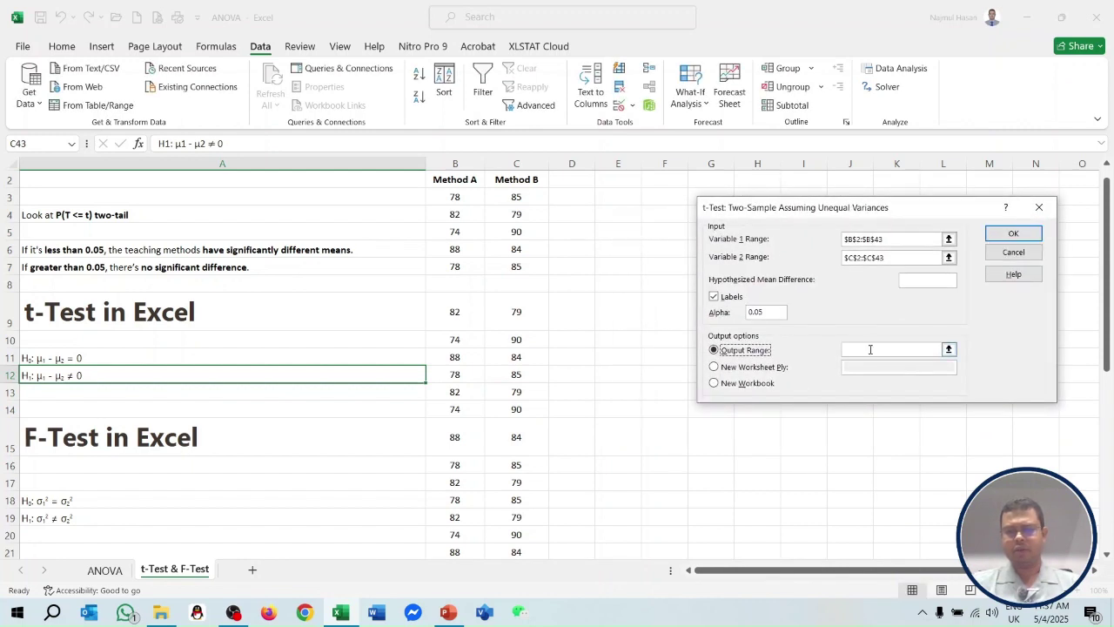
left_click(861, 353)
left_click(614, 216)
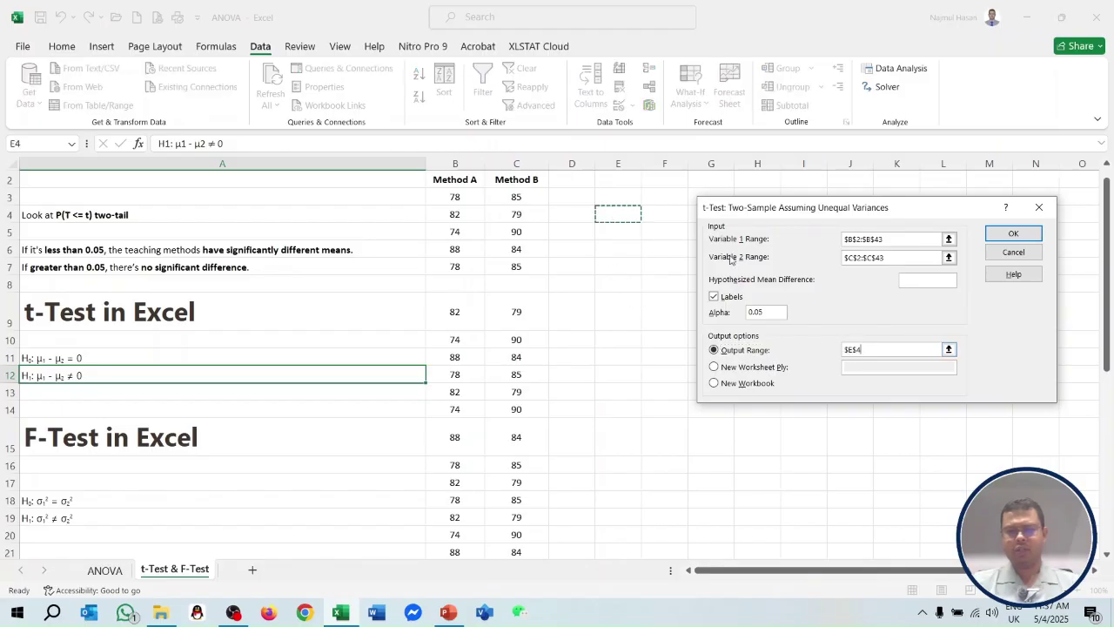
left_click(1014, 233)
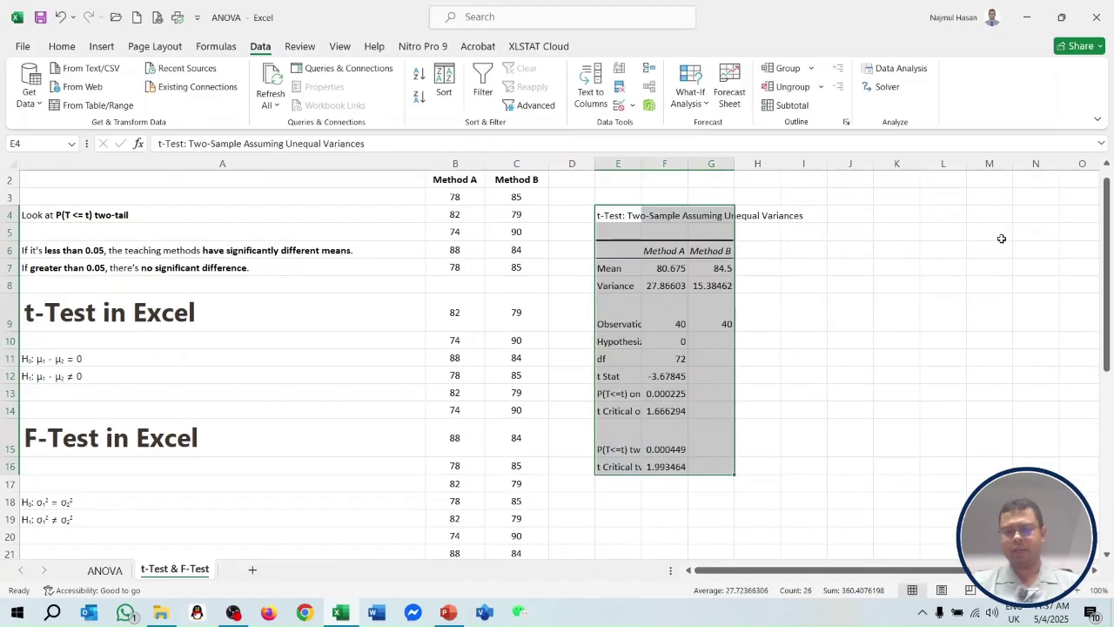
Fit column E's width to the result labels and select the P(T<=t) two-tail result in E15:F15.
double_click(642, 163)
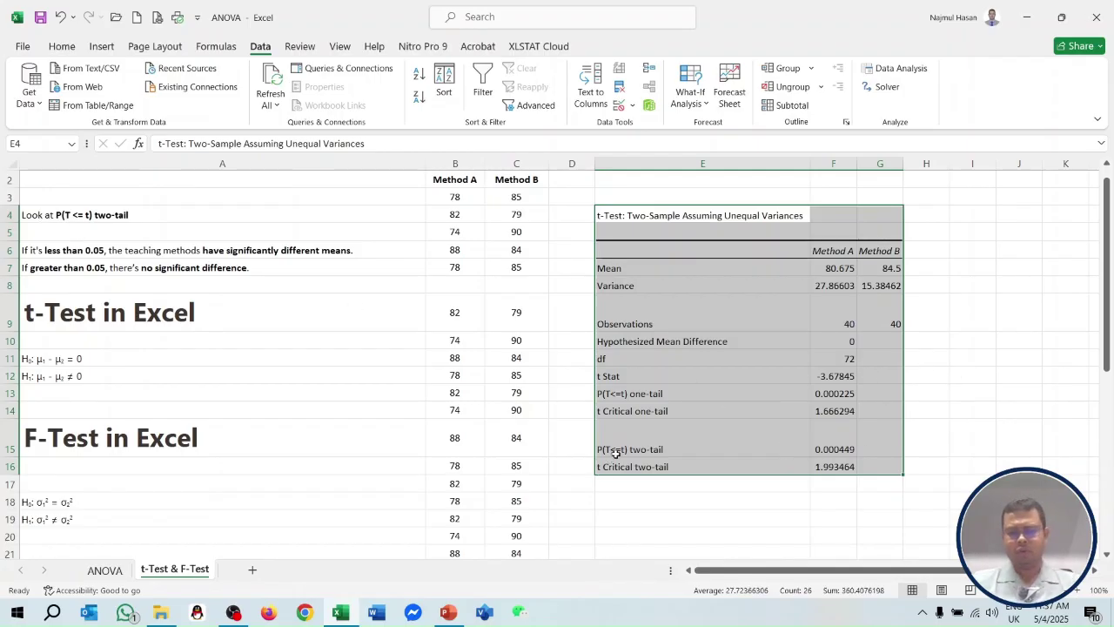
left_click_drag(618, 450, 823, 450)
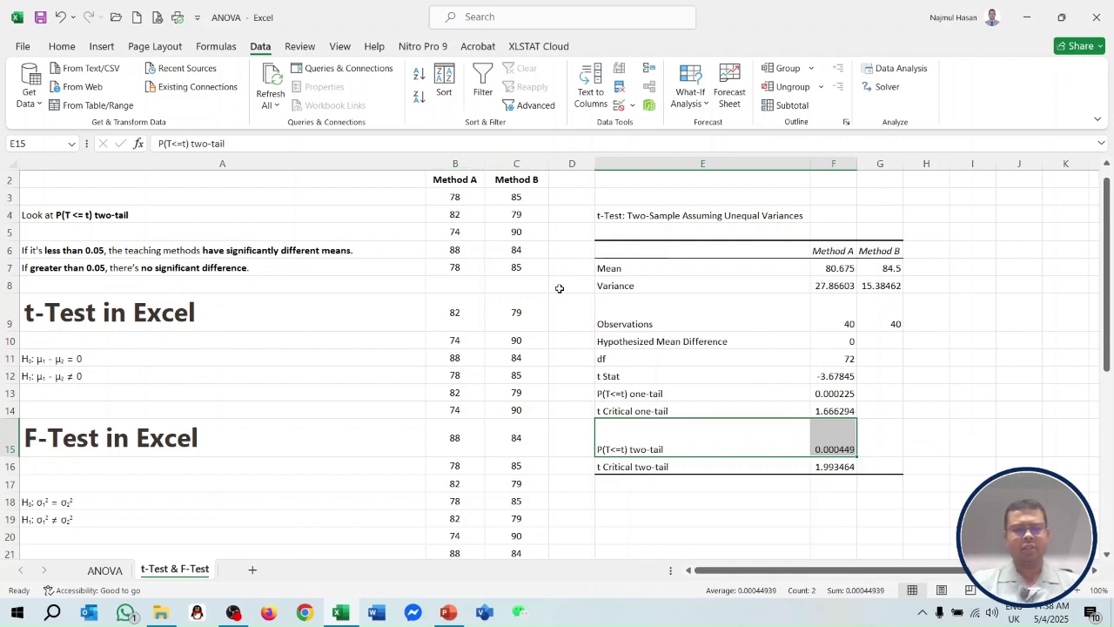
Start the F-Test Two-Sample for Variances analysis from the data analysis tools.
left_click(906, 69)
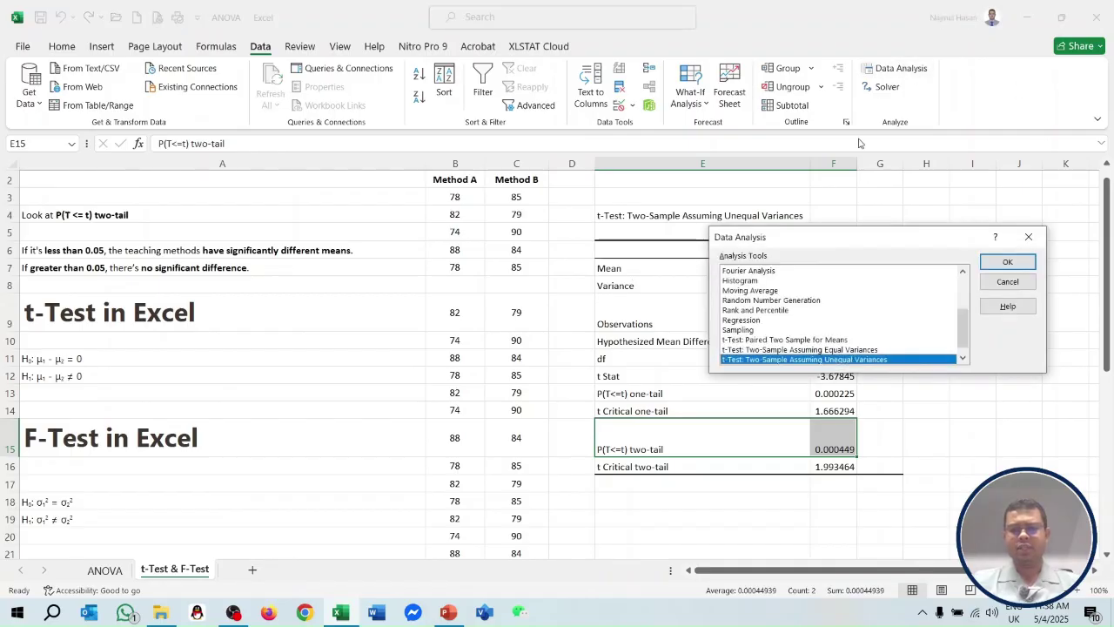
scroll(769, 319, "up", 3)
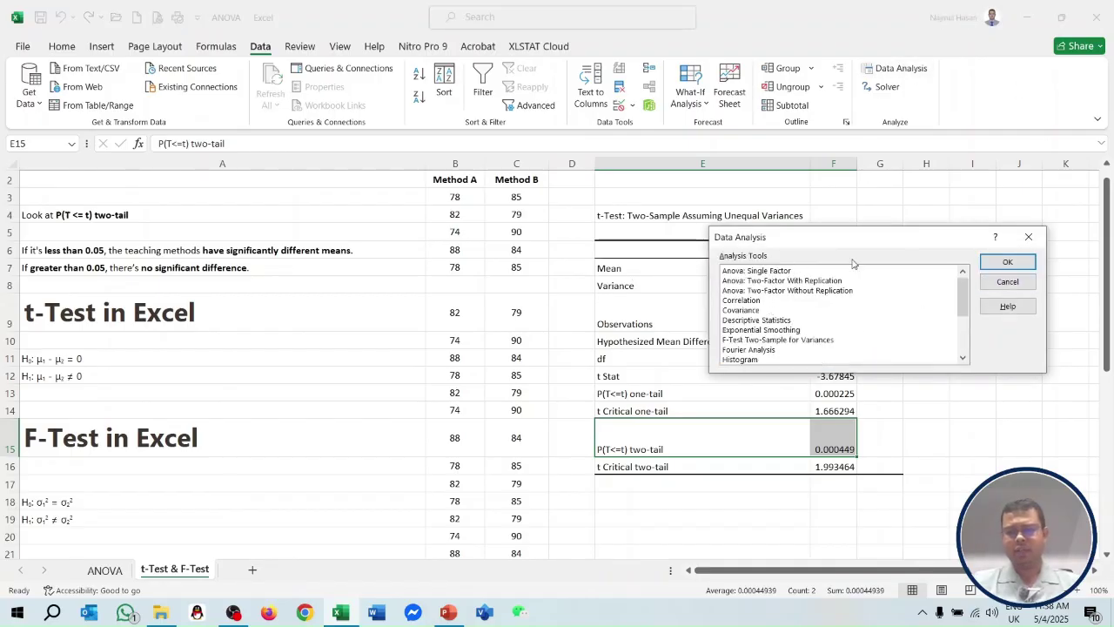
left_click(777, 340)
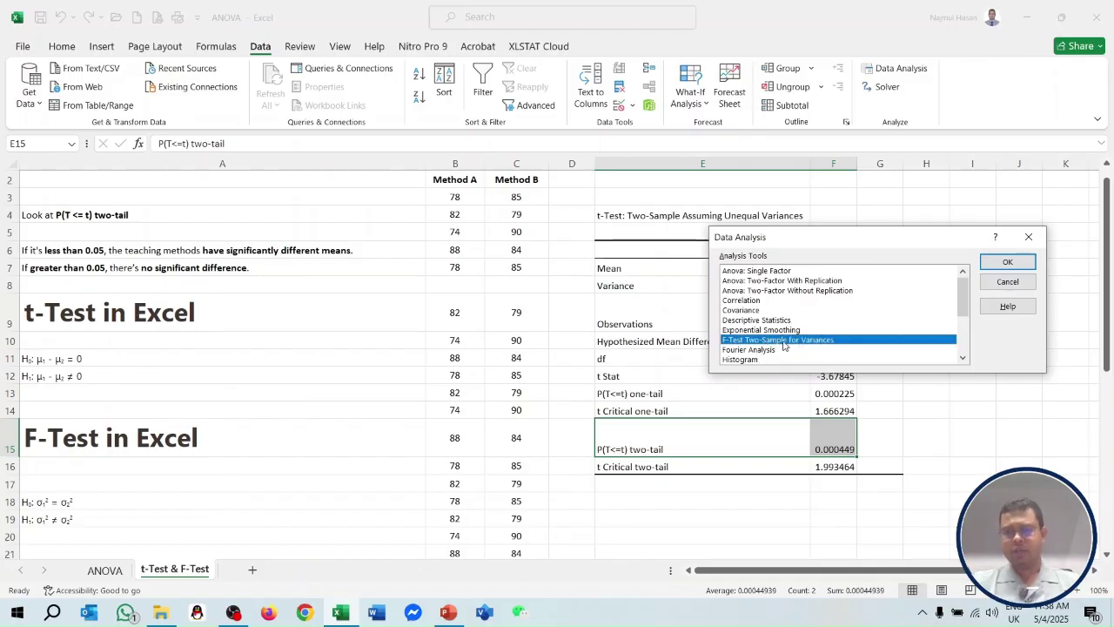
left_click(1007, 262)
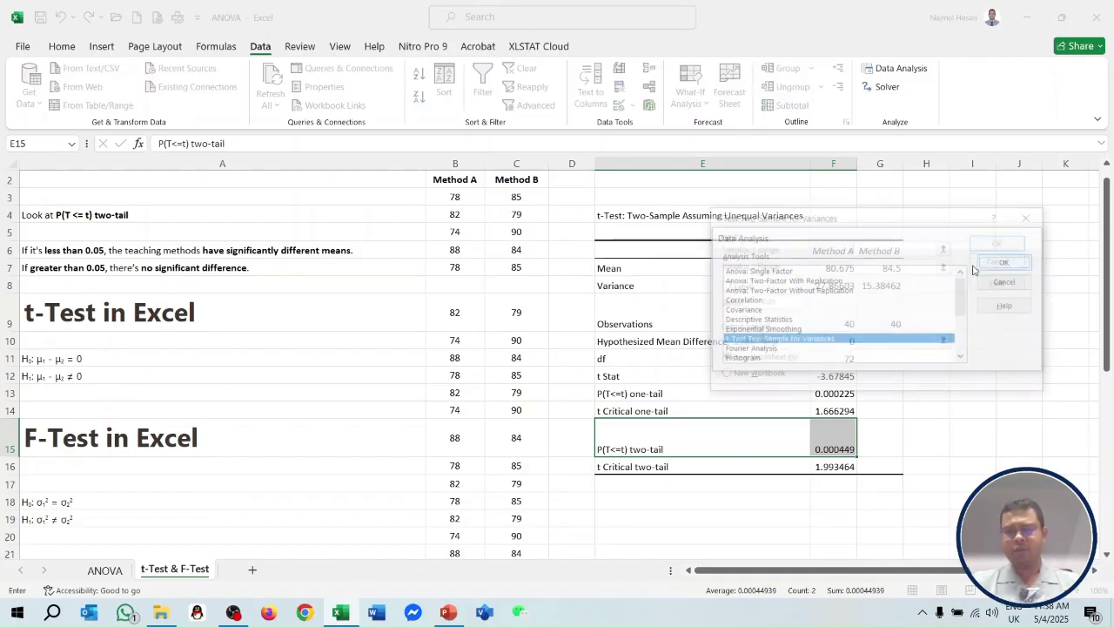
Set the F-test's Variable 1 range to $B$2:$B$43 and its Variable 2 range to $C$2:$C$43.
left_click_drag(458, 185, 479, 624)
left_click_drag(478, 581, 521, 196)
left_click(897, 265)
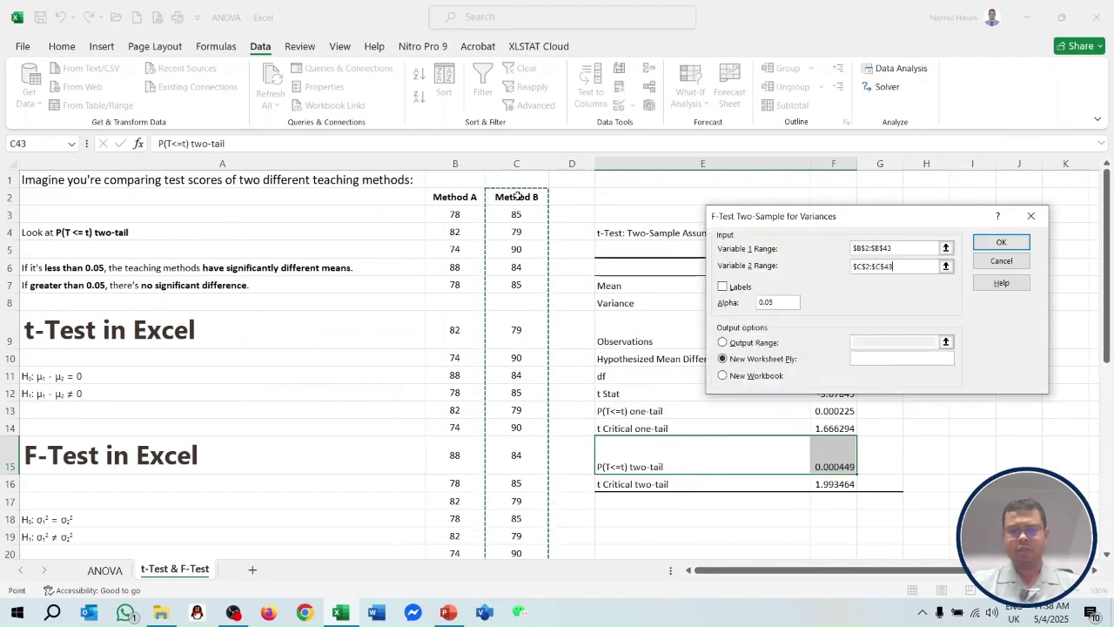
Enable labels, set the output range to $E$19 on the current sheet, and run the F-test.
left_click(723, 288)
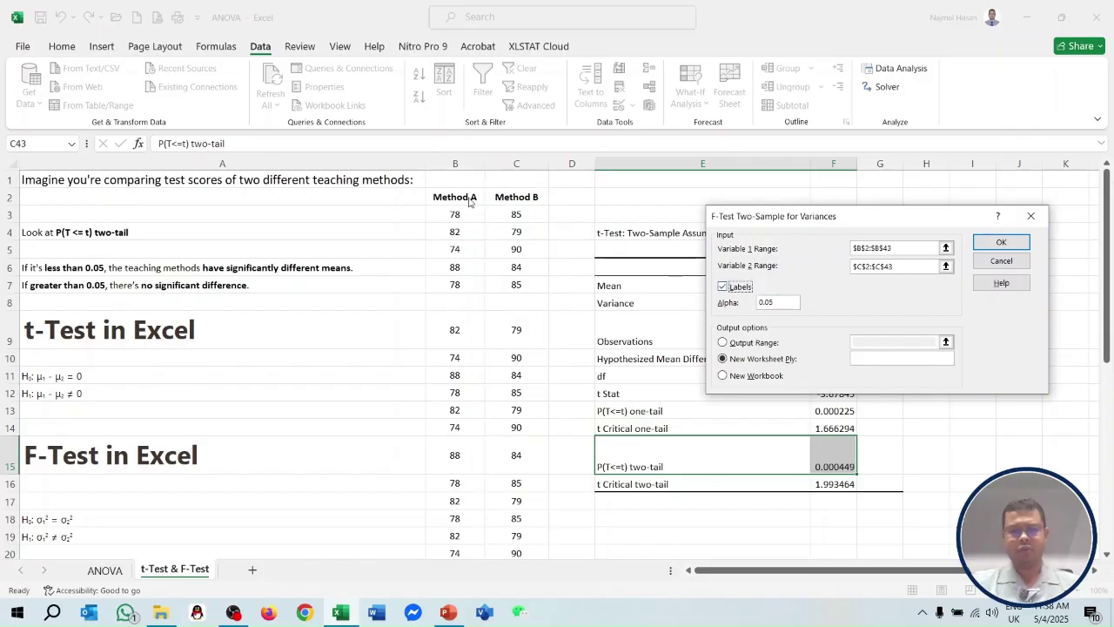
left_click(724, 344)
scroll(778, 481, "down", 2)
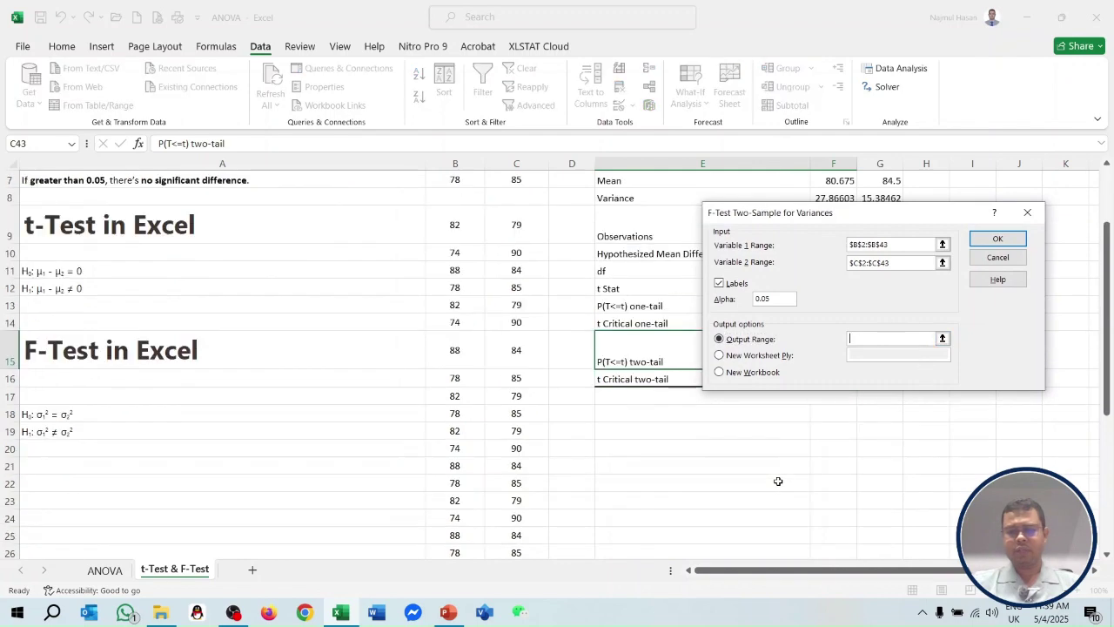
scroll(778, 481, "down", 1)
left_click(621, 357)
scroll(893, 383, "up", 1)
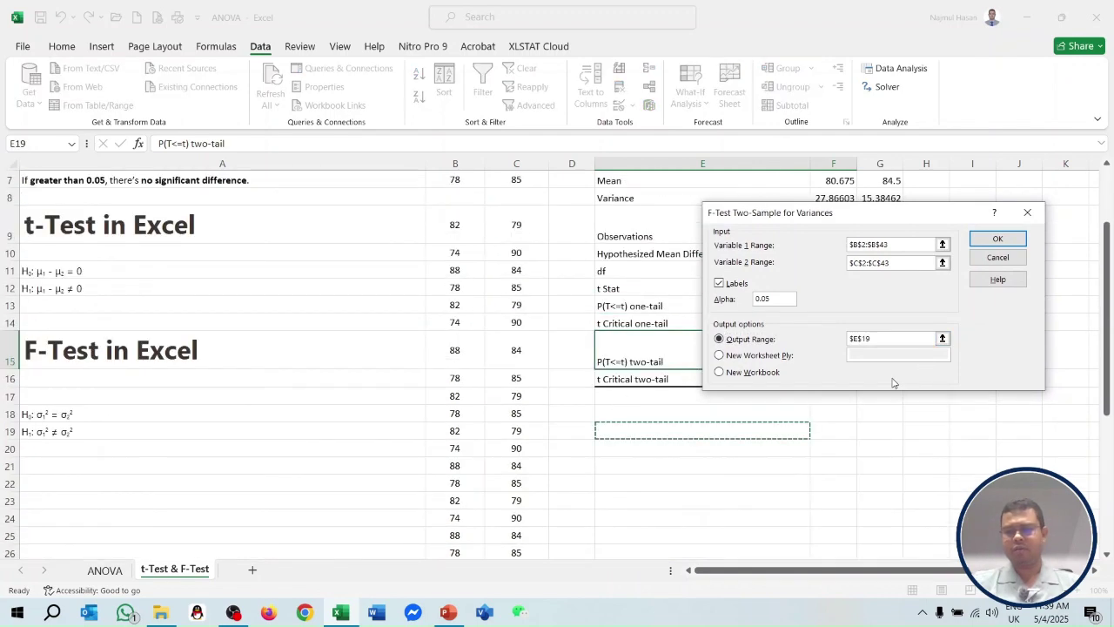
scroll(893, 383, "up", 2)
left_click(998, 239)
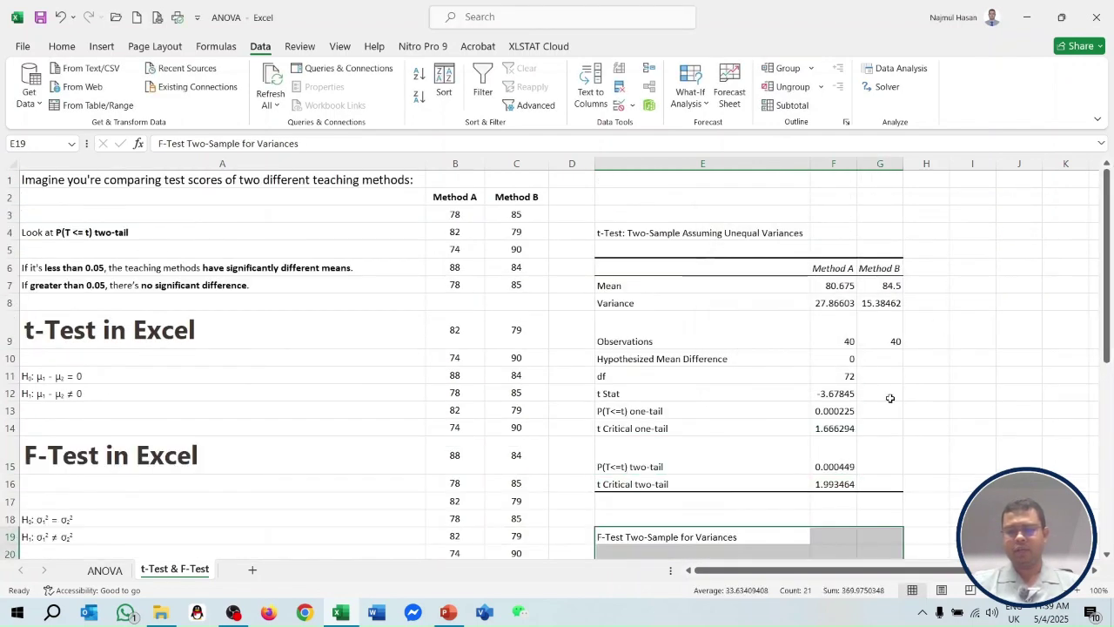
Fill the F statistic cell F26 in the F-test results with green.
scroll(891, 398, "down", 5)
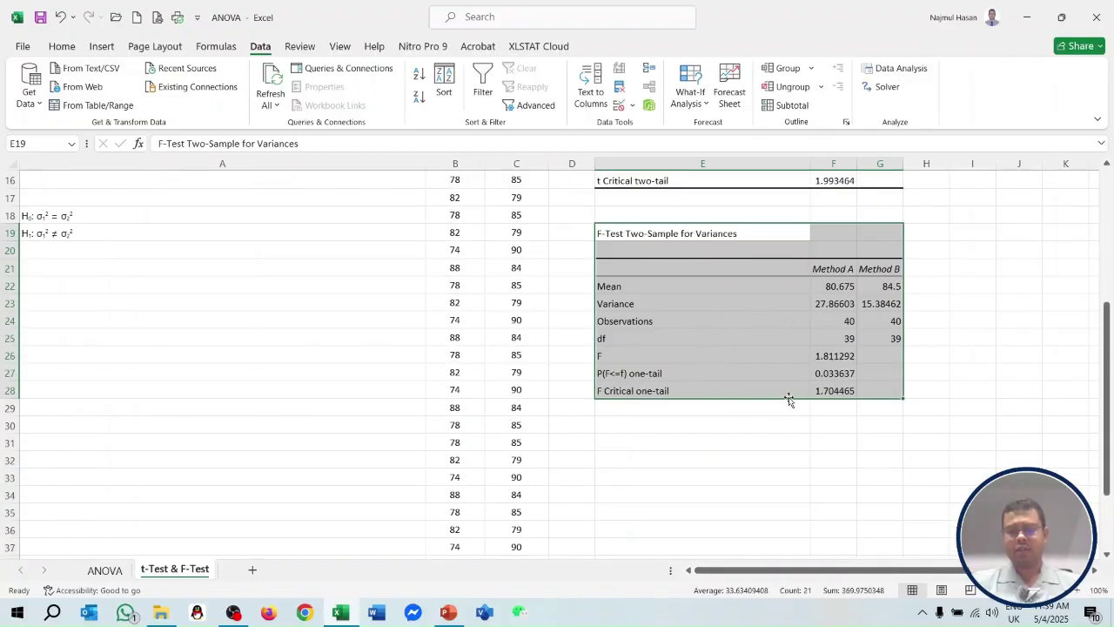
scroll(764, 423, "up", 1)
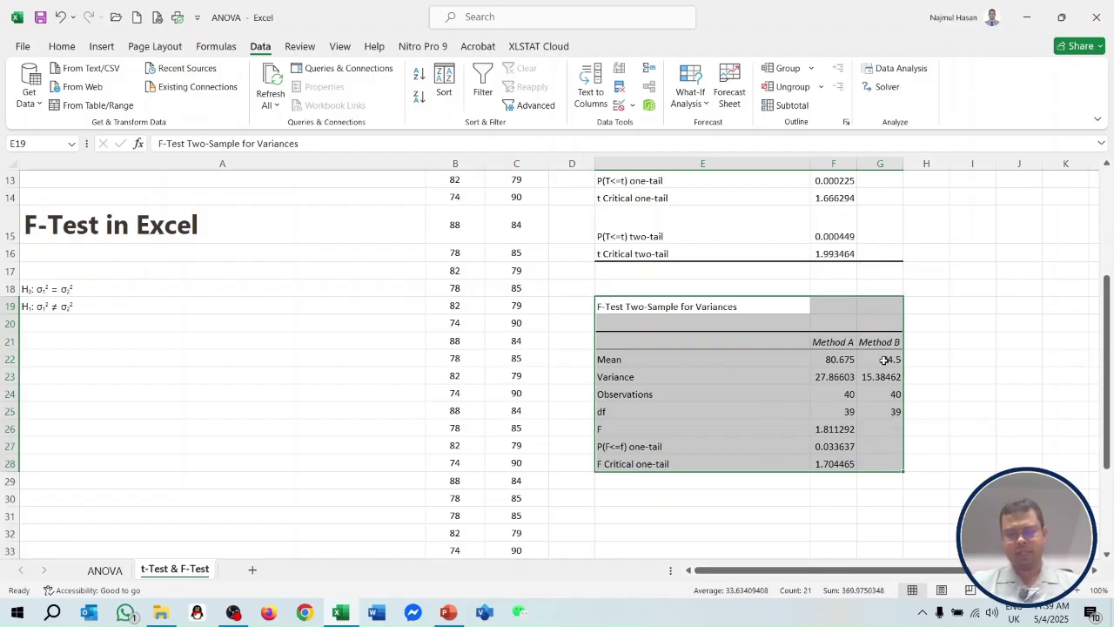
left_click(630, 428)
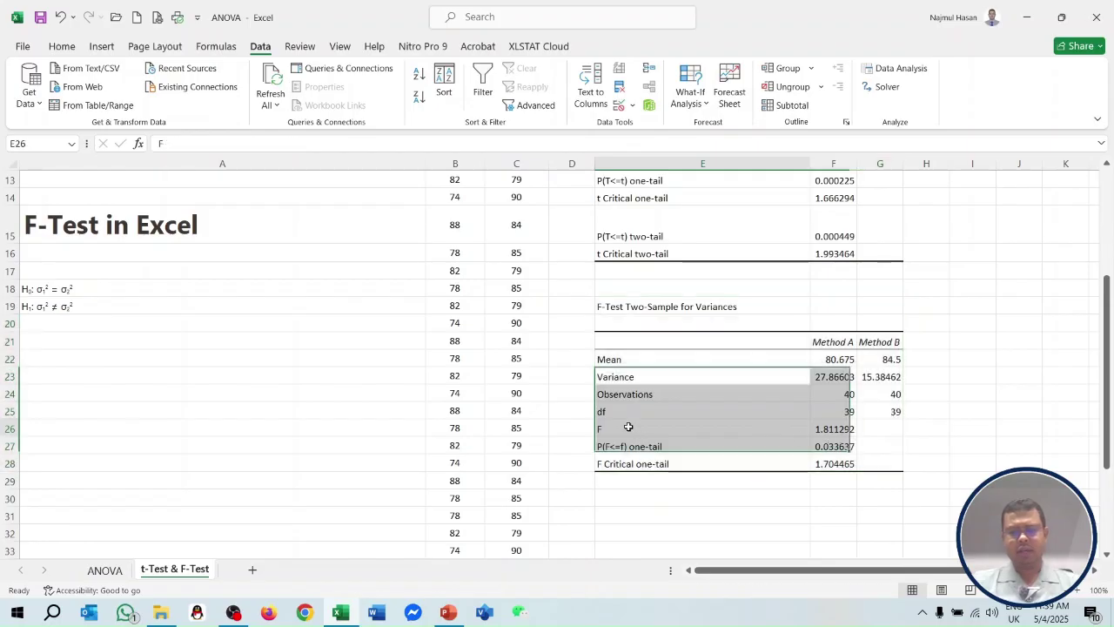
left_click(730, 465)
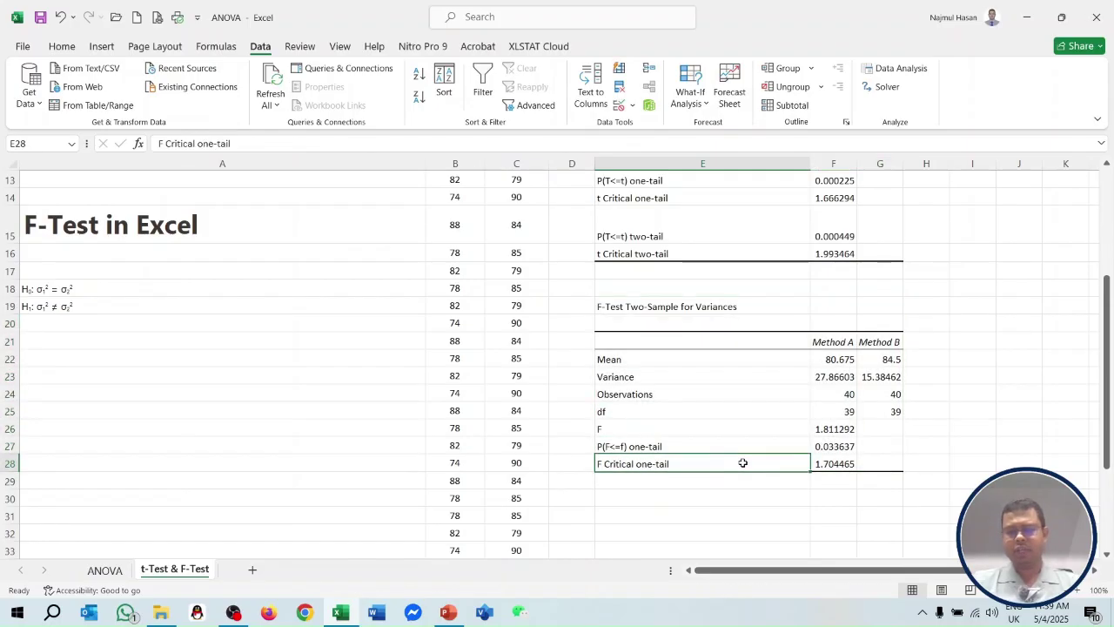
left_click(850, 432)
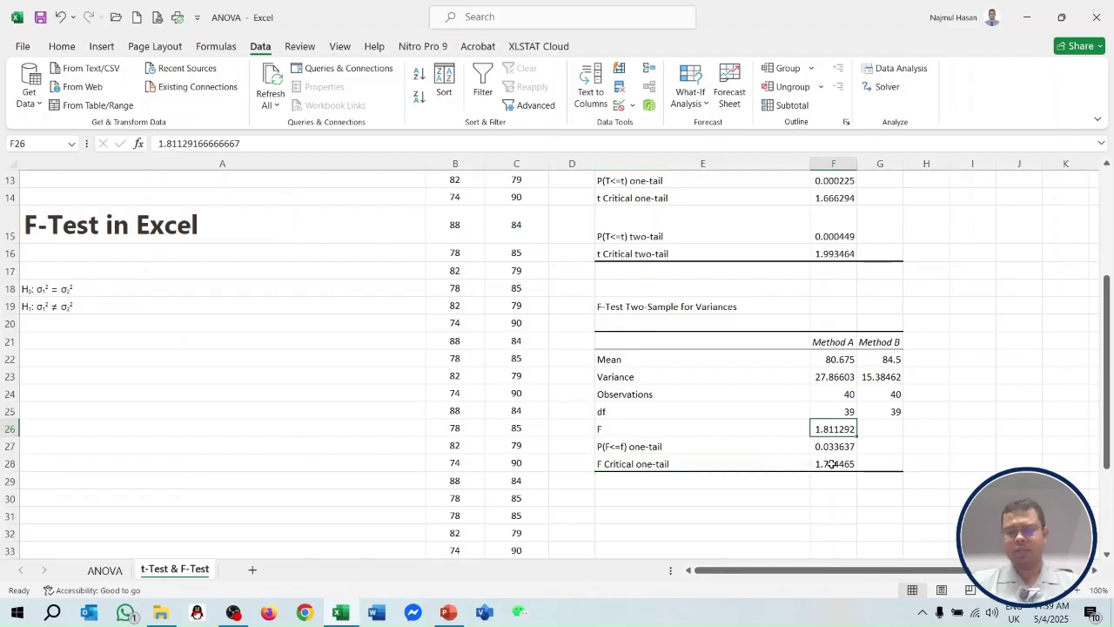
left_click(838, 465)
left_click(837, 430)
left_click(62, 46)
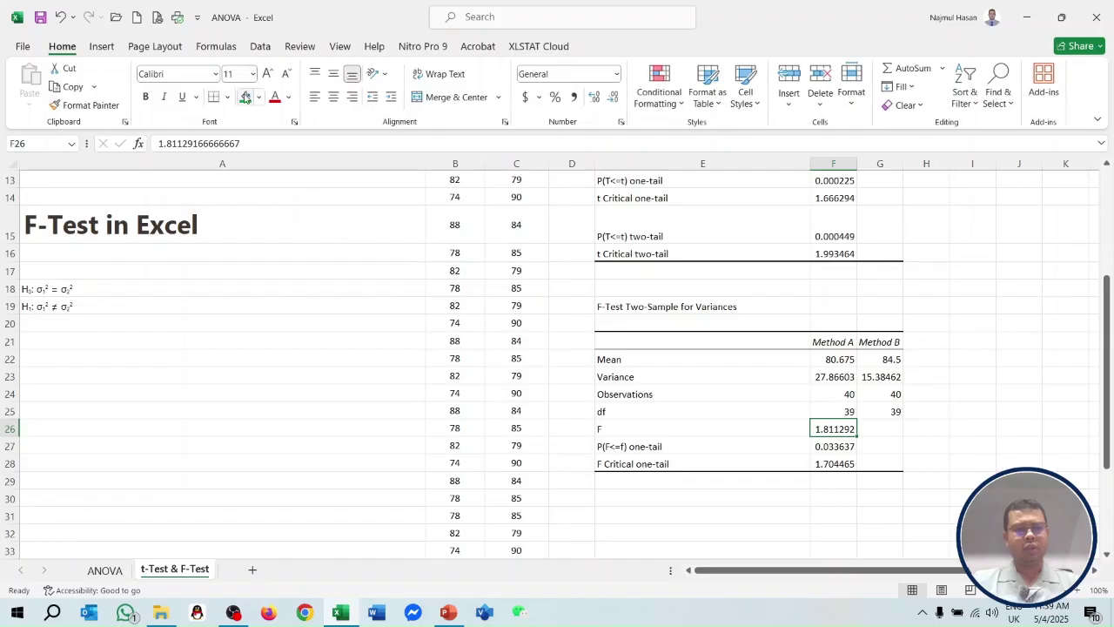
left_click(246, 97)
Fill the F Critical one-tail value in F28 with light green.
left_click(831, 465)
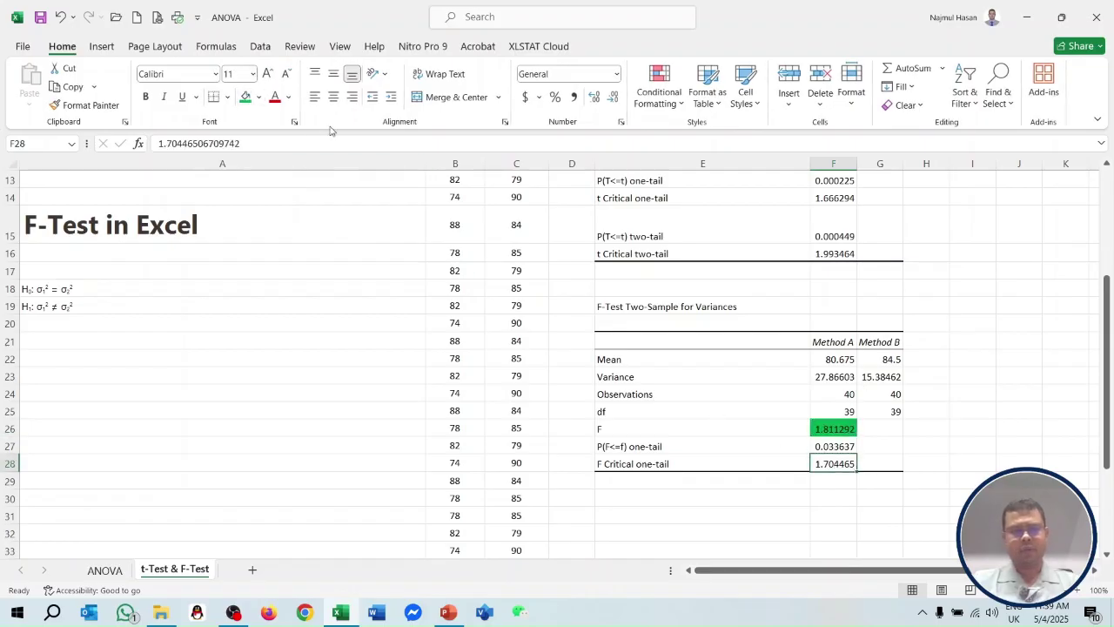
left_click(259, 97)
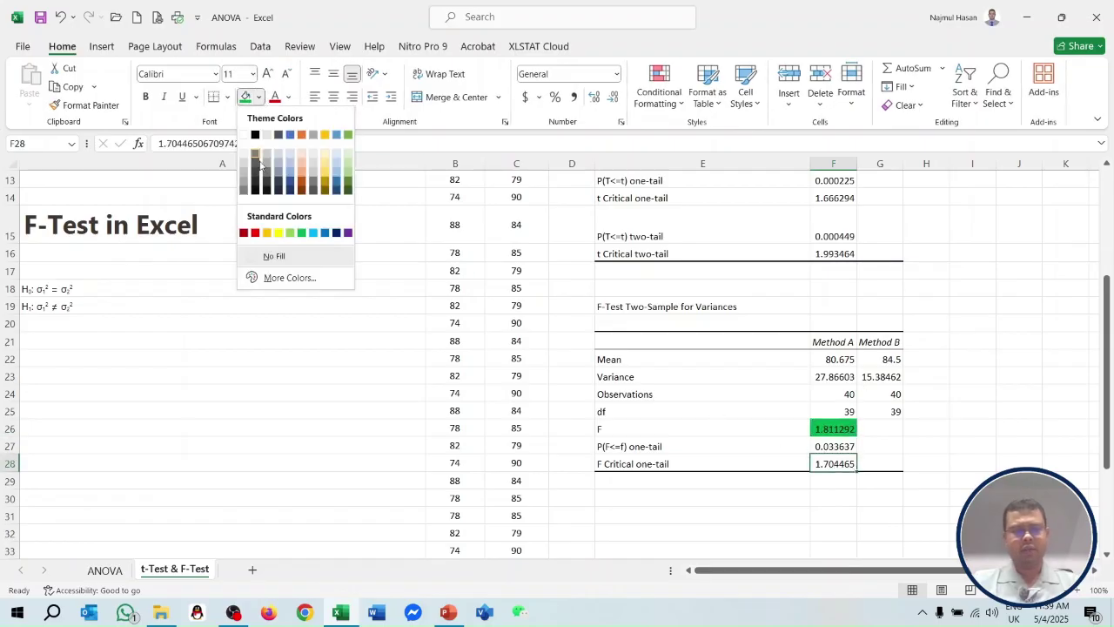
left_click(301, 231)
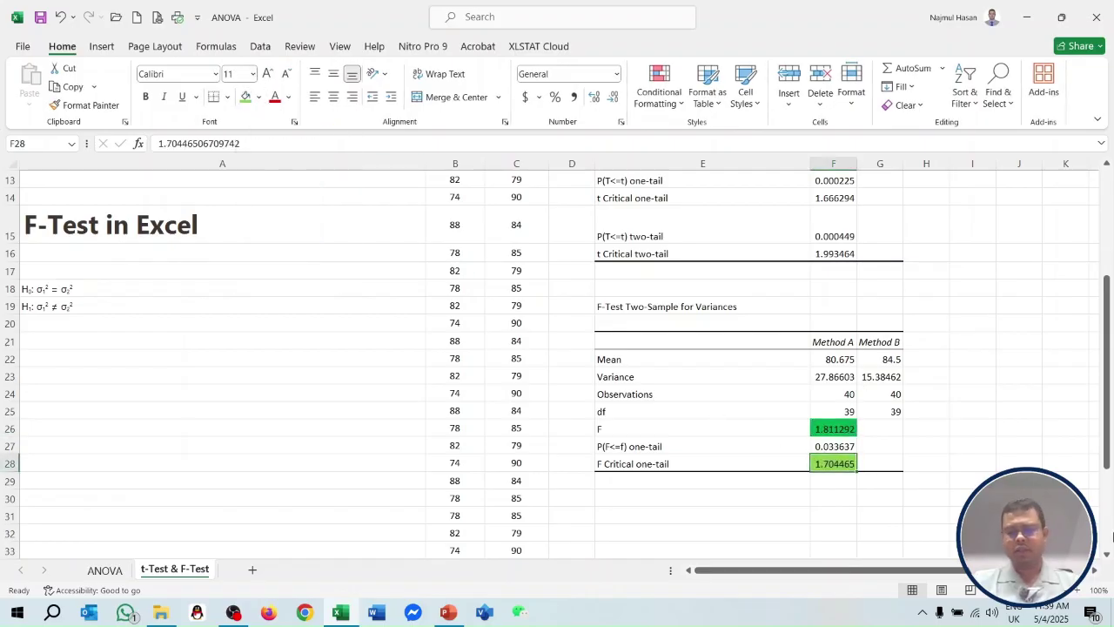
Compare F with F Critical one-tail, and review the t-test's two-tail P value and the F-test hypotheses in A18:A19.
left_click(644, 429)
left_click(836, 464)
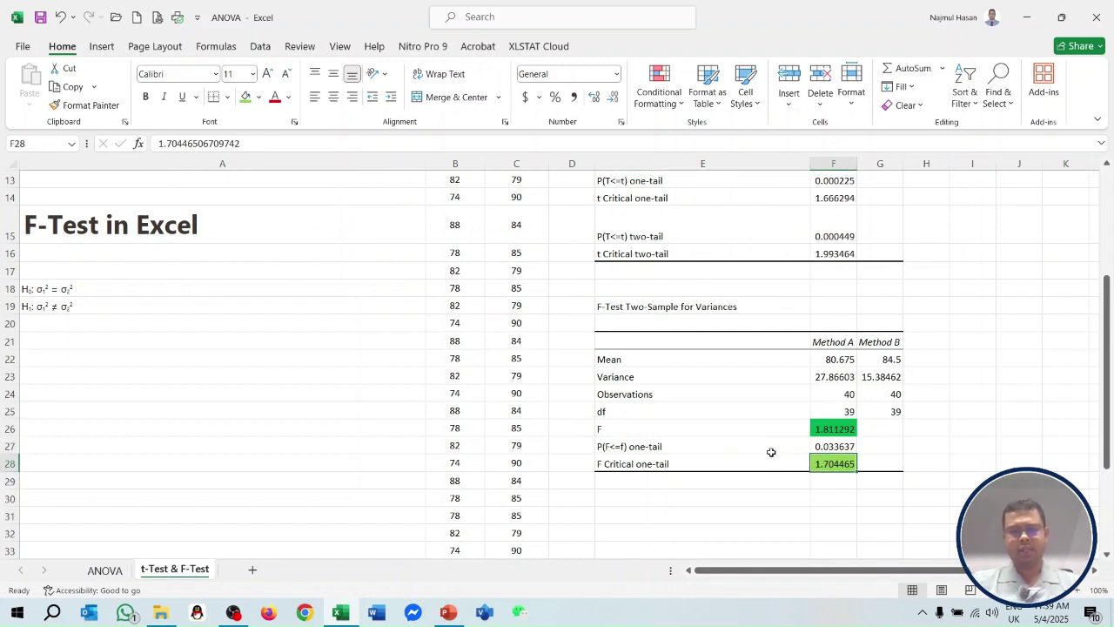
scroll(767, 449, "up", 4)
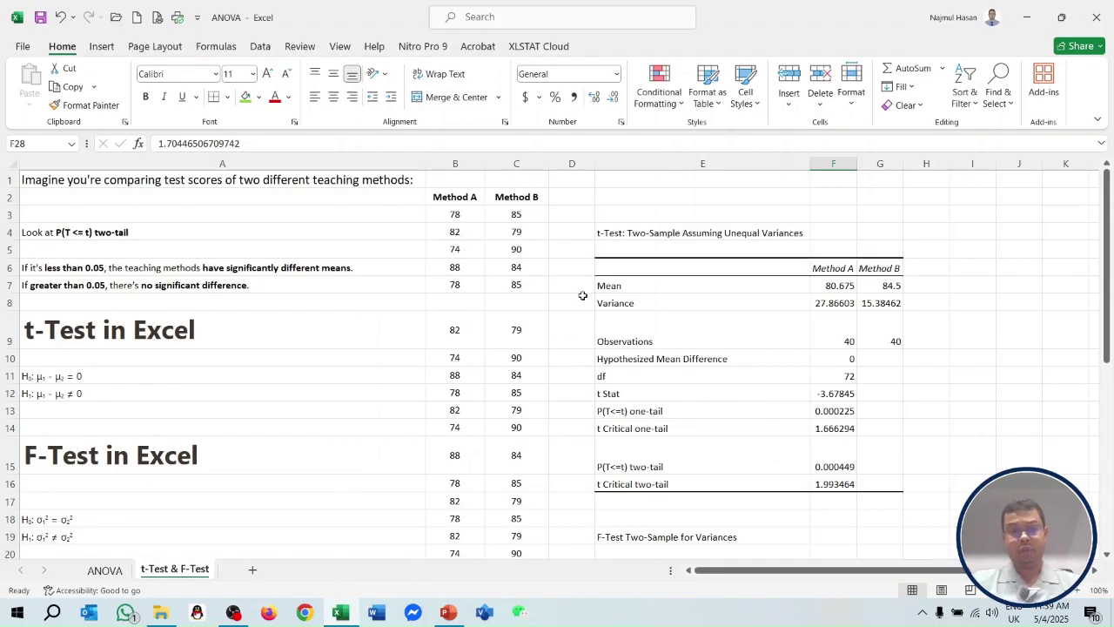
scroll(520, 256, "down", 3)
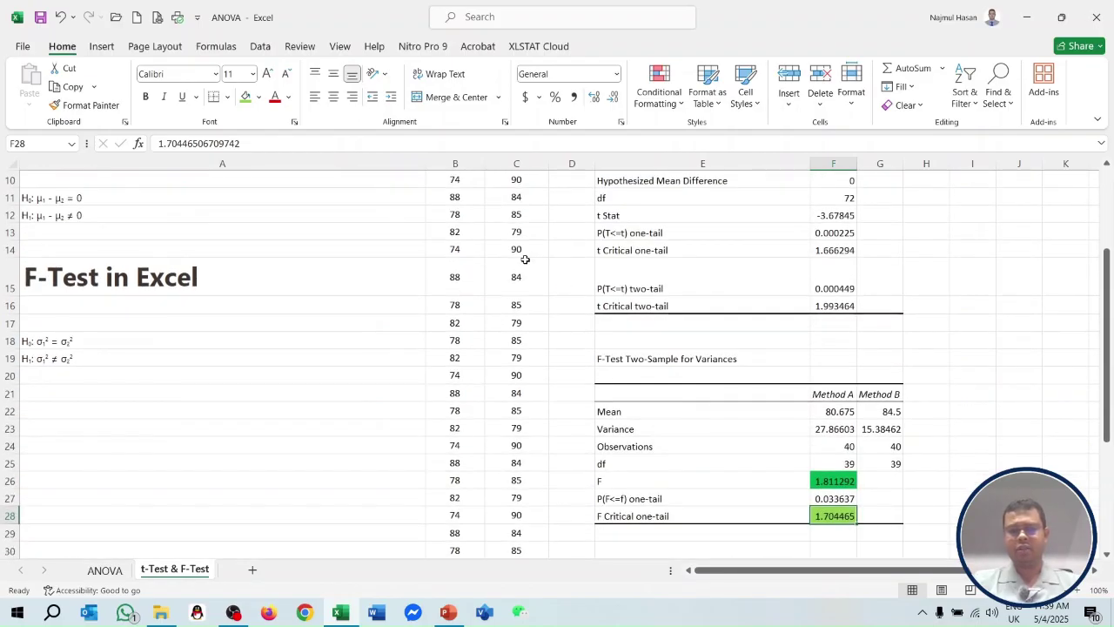
left_click(846, 293)
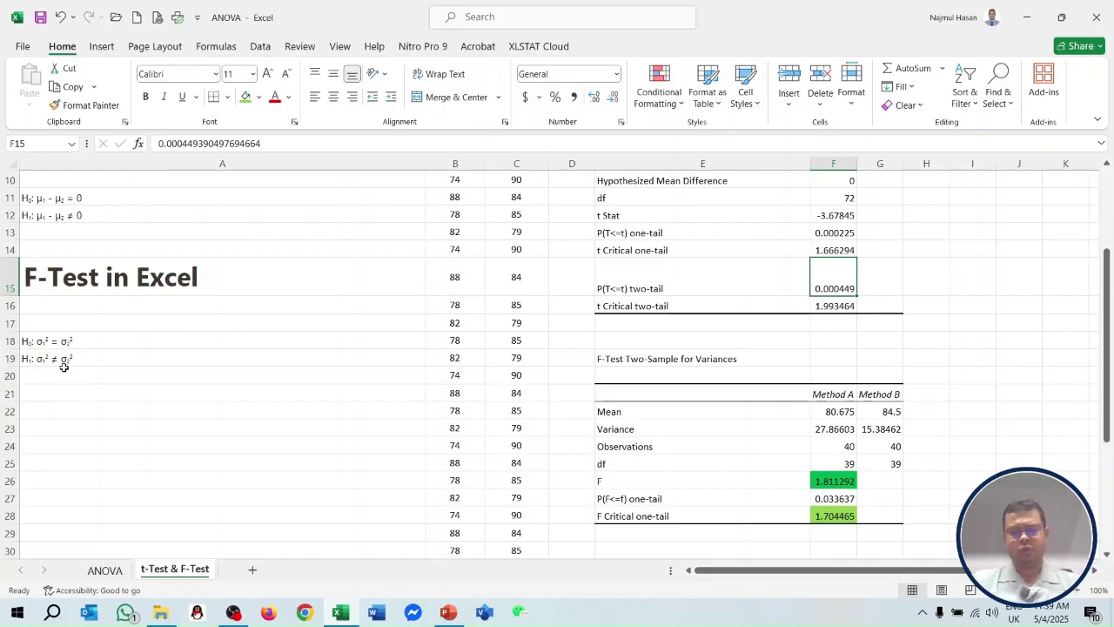
left_click(100, 344)
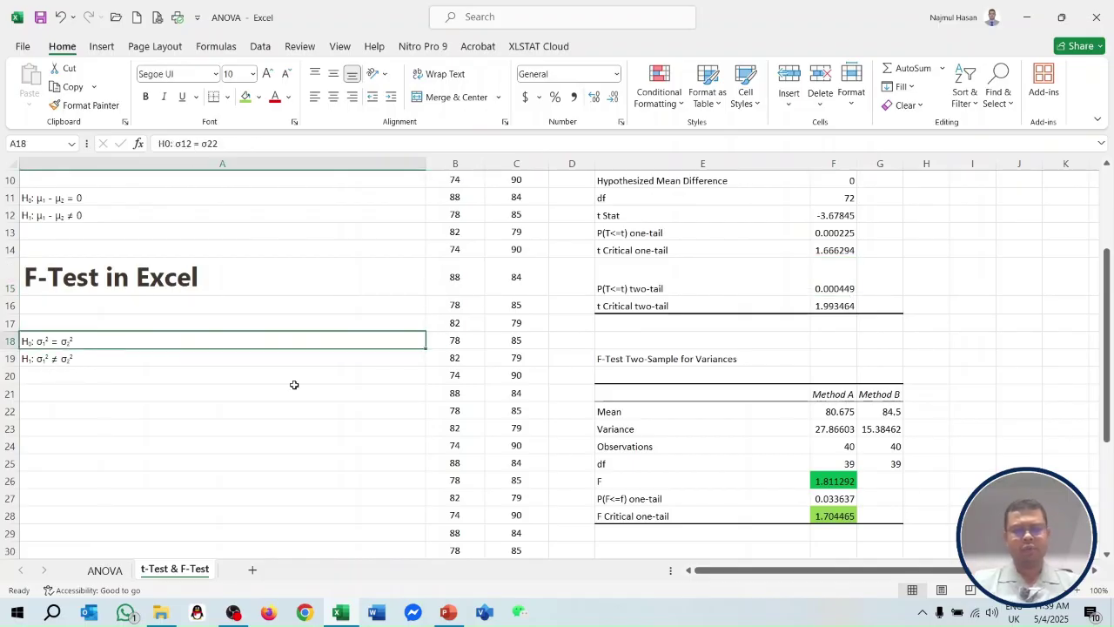
scroll(948, 471, "up", 3)
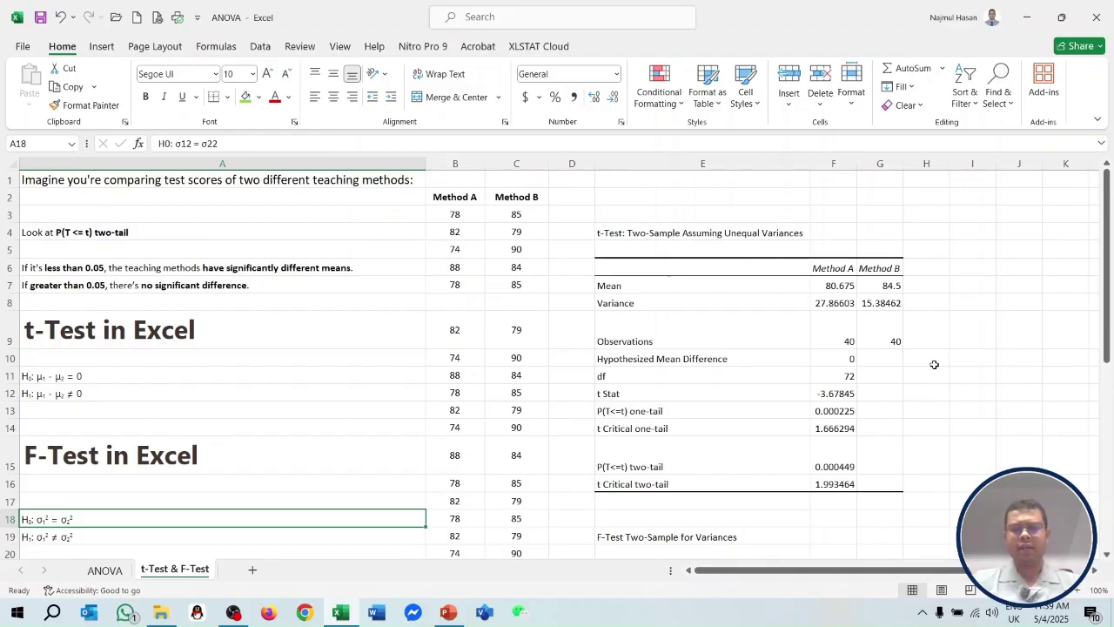
scroll(934, 364, "down", 4)
scroll(930, 380, "up", 4)
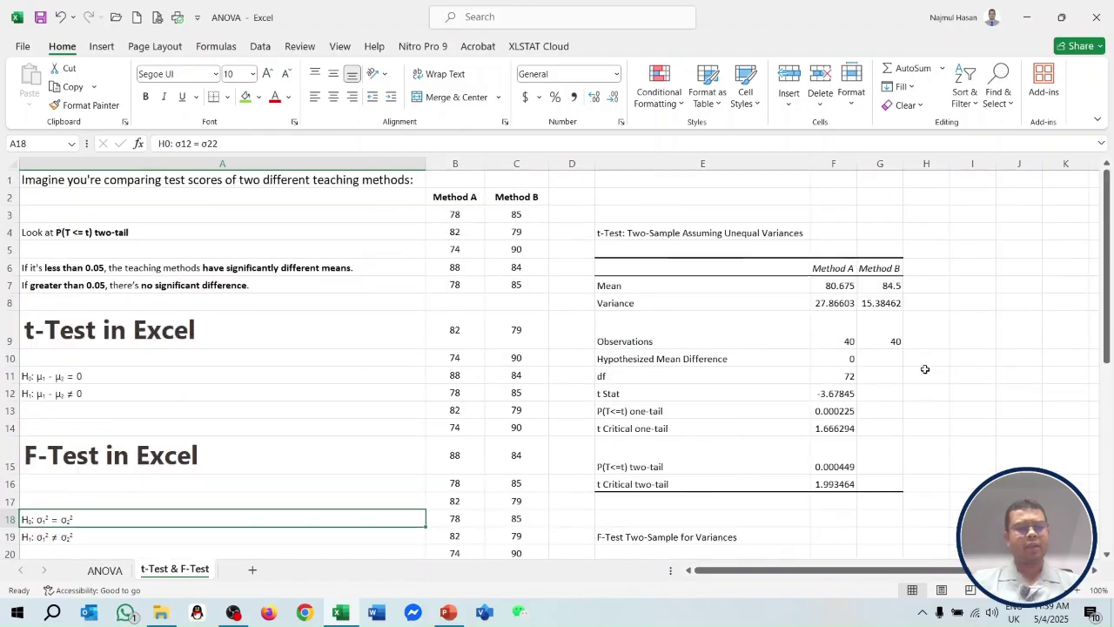
scroll(918, 292, "down", 4)
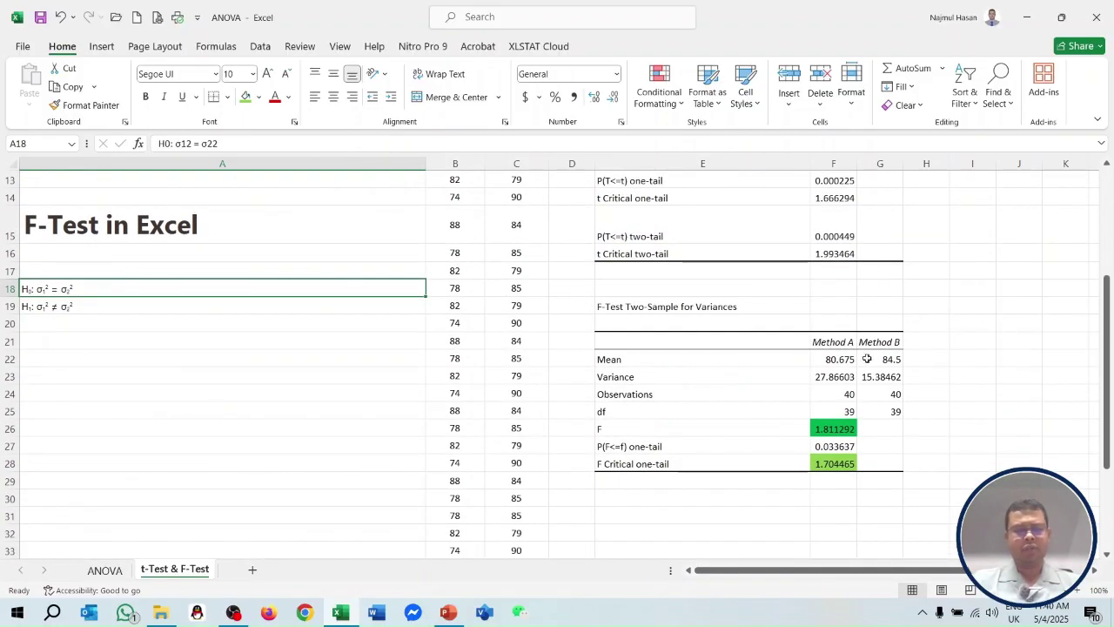
scroll(868, 358, "up", 4)
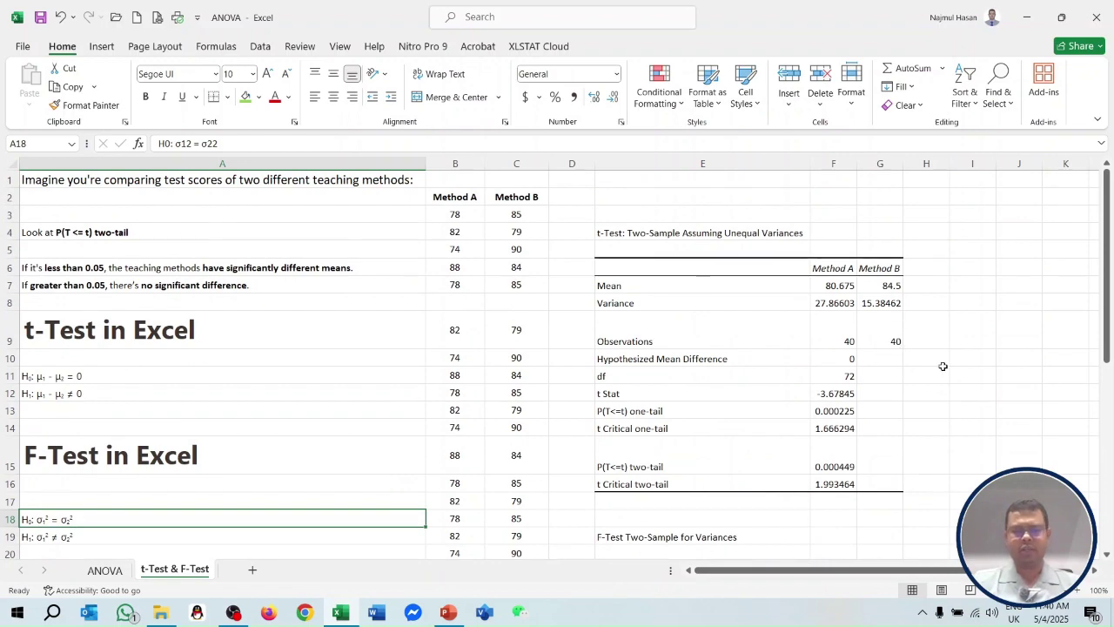
scroll(914, 390, "down", 3)
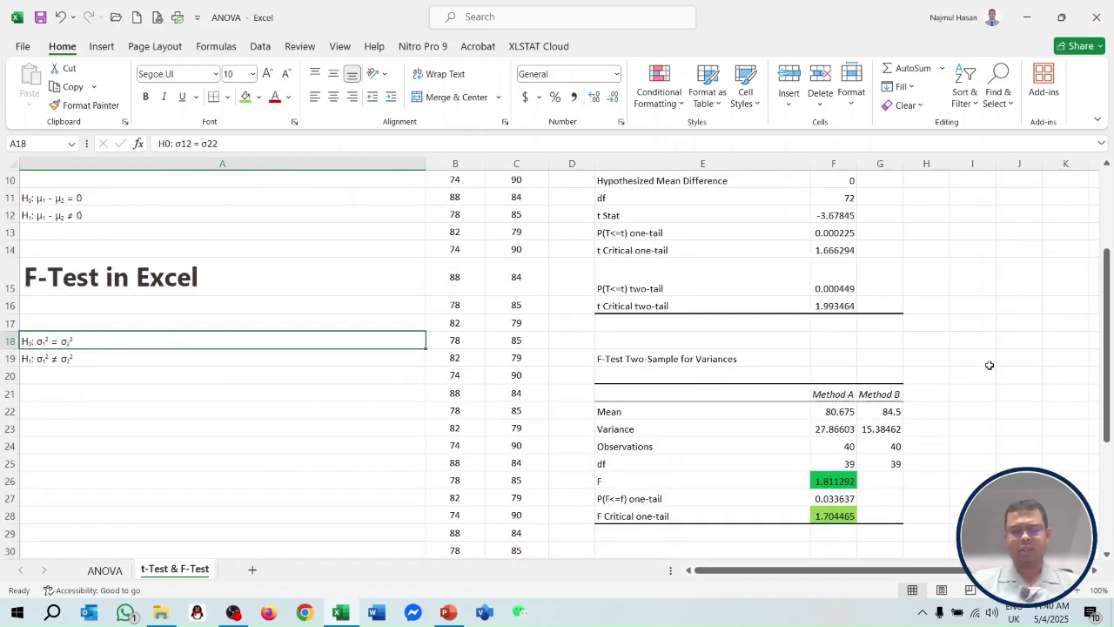